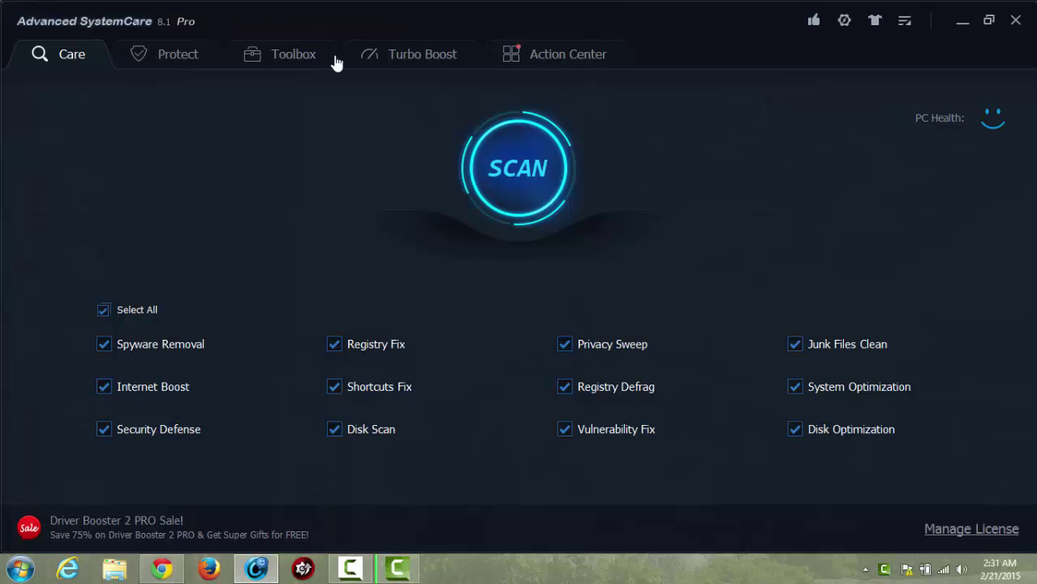
- Clear all scan items and tick only Spyware Removal, Registry Fix and Junk Files Clean
{"action": "left_click", "coordinate": [104, 310]}
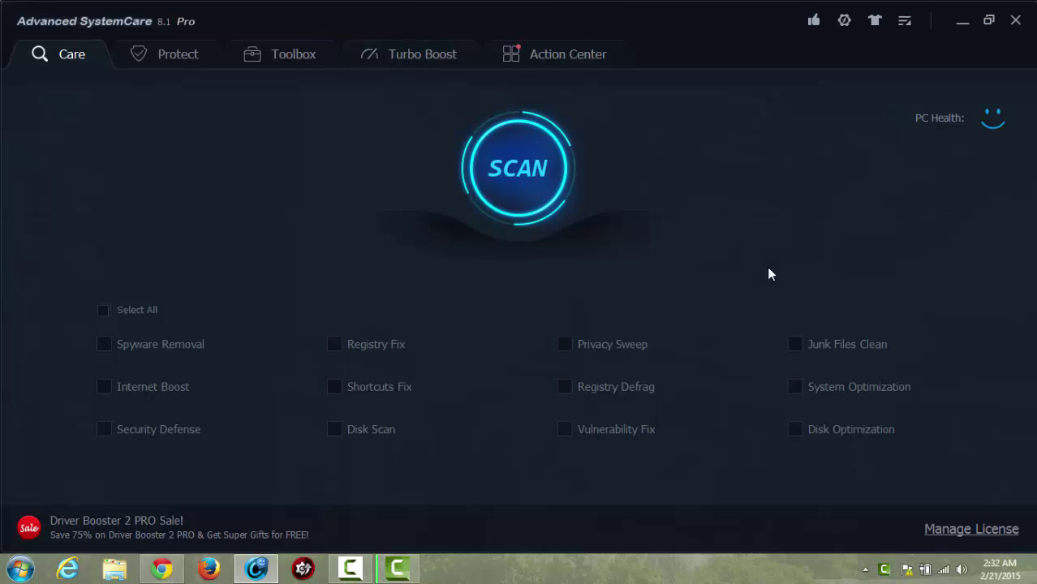
{"action": "left_click", "coordinate": [104, 313]}
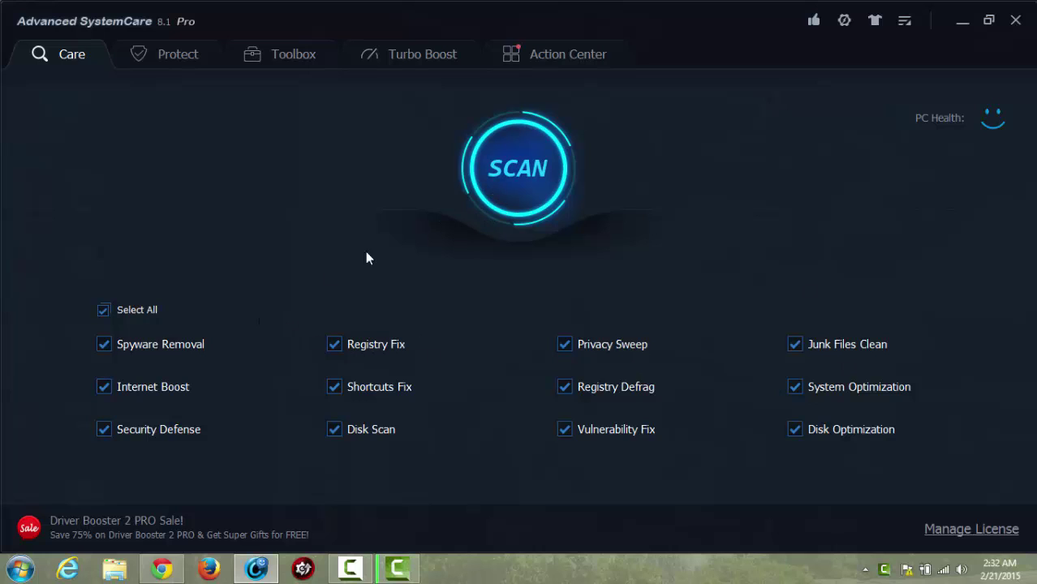
{"action": "left_click", "coordinate": [105, 311]}
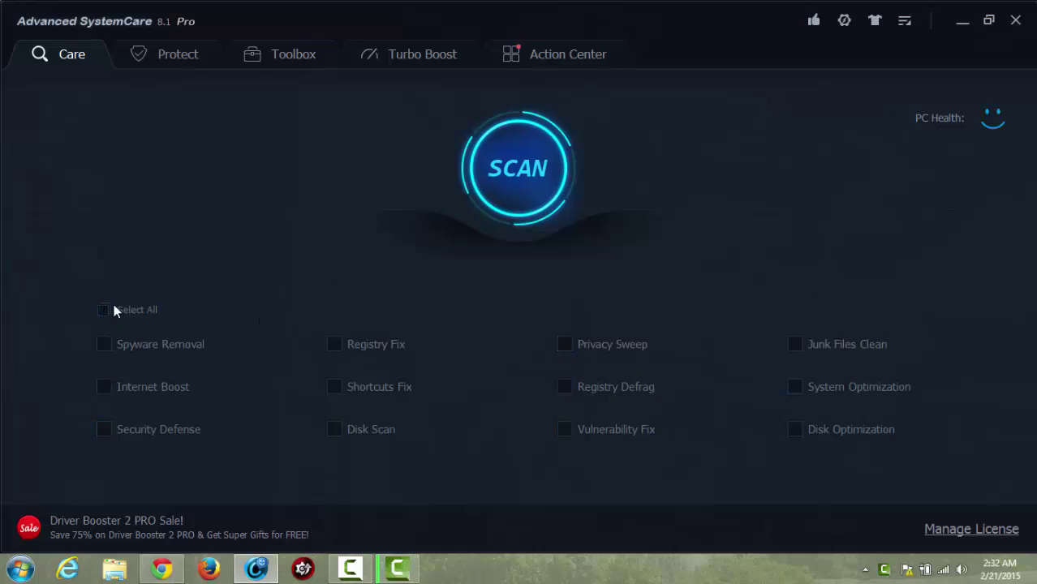
{"action": "left_click", "coordinate": [335, 343]}
{"action": "left_click", "coordinate": [796, 344]}
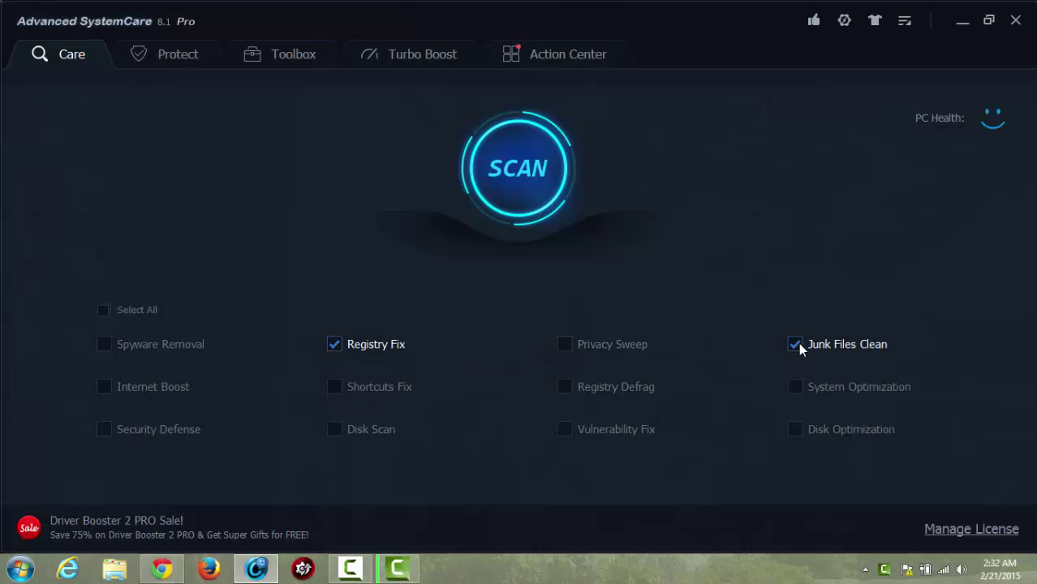
{"action": "left_click", "coordinate": [106, 345]}
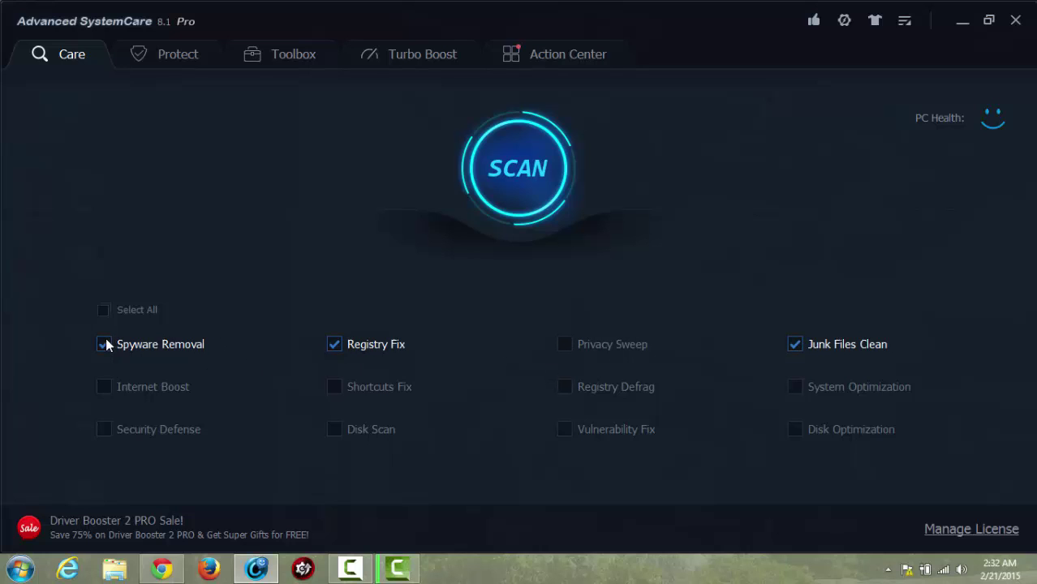
- Run the scan and skip the spyware threats and registry errors checks, leaving only junk files
{"action": "left_click", "coordinate": [513, 186]}
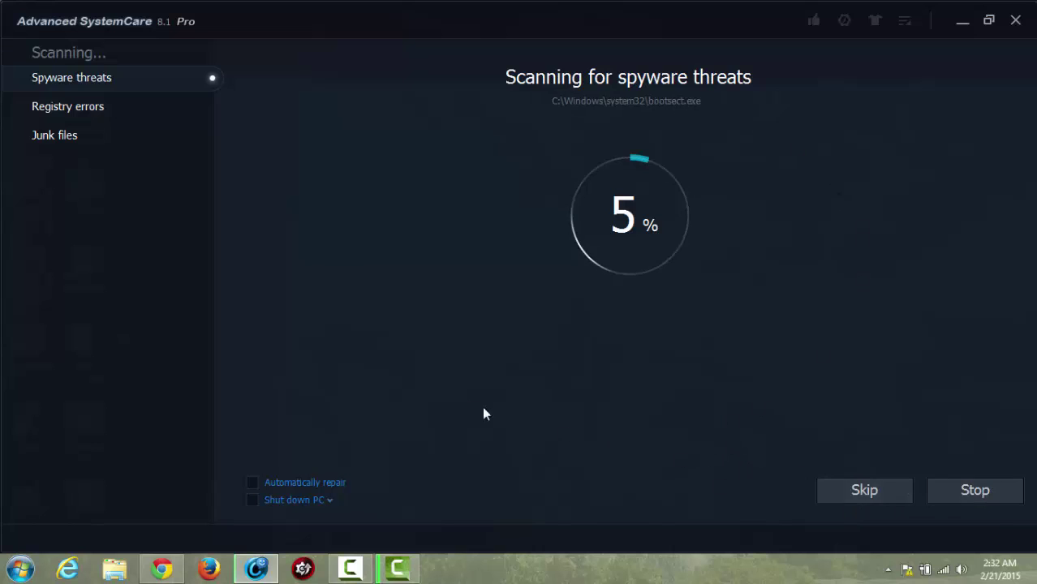
{"action": "left_click", "coordinate": [330, 500]}
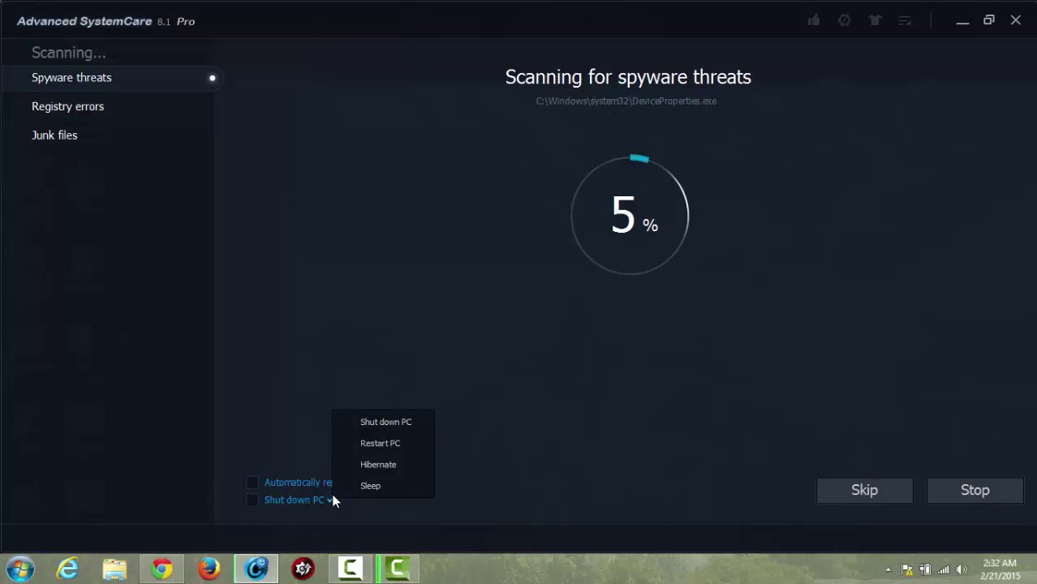
{"action": "left_click", "coordinate": [328, 328]}
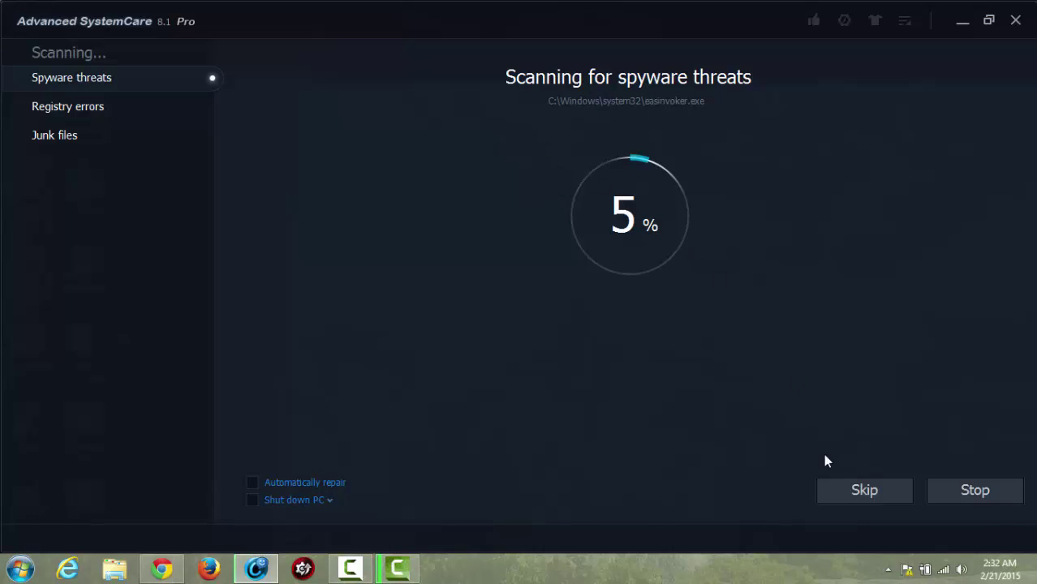
{"action": "left_click", "coordinate": [868, 497]}
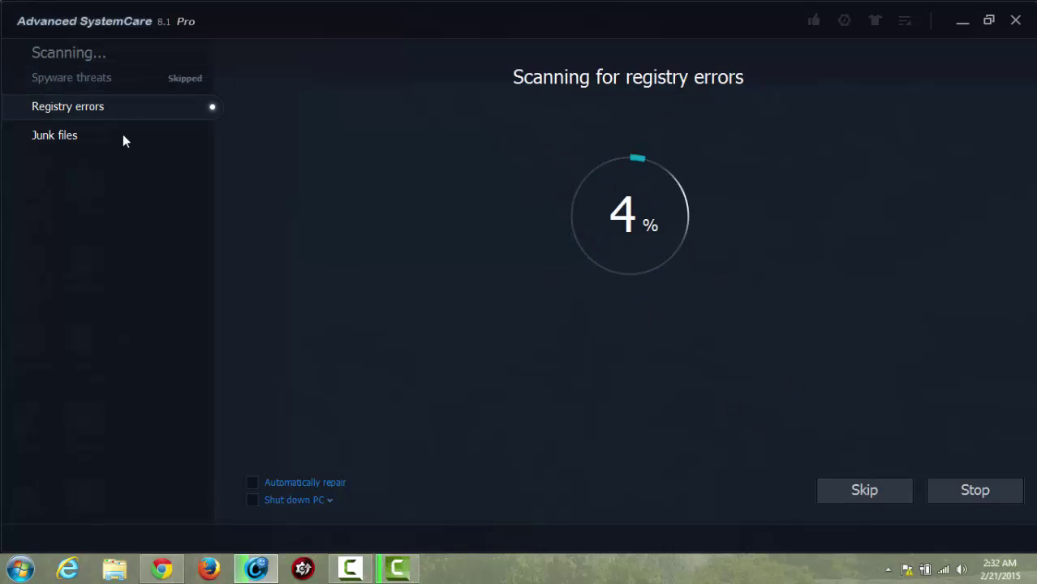
{"action": "left_click", "coordinate": [844, 493]}
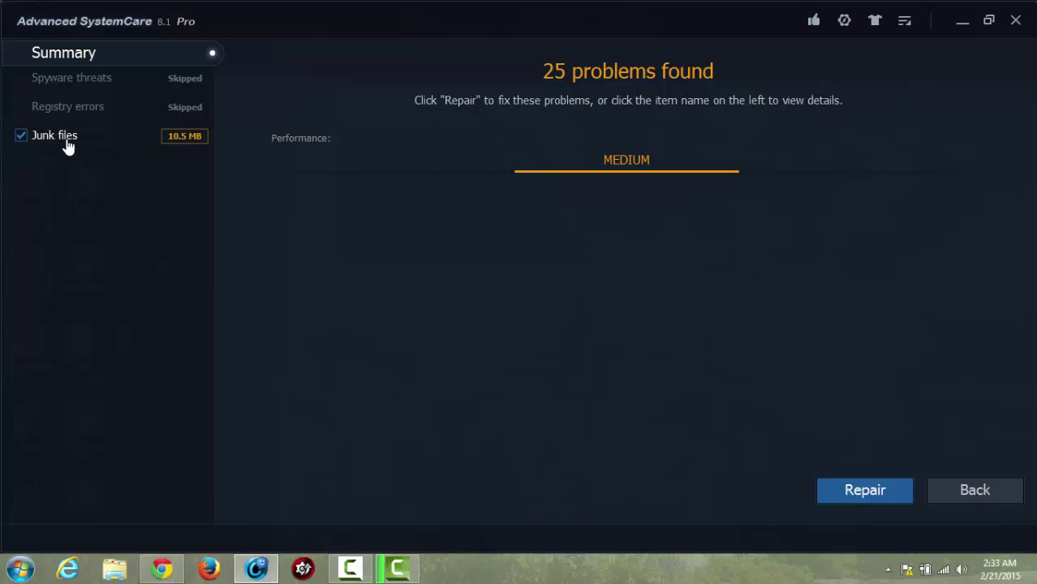
- Review the junk file groups, repair all 10.5 MB of junk files, and finish
{"action": "left_click", "coordinate": [193, 138]}
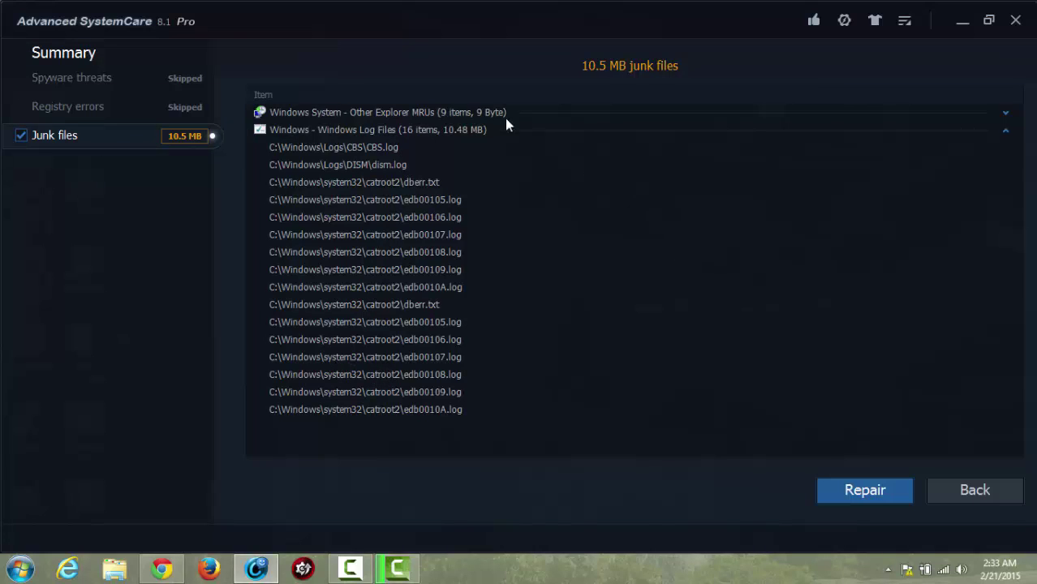
{"action": "left_click", "coordinate": [1005, 131]}
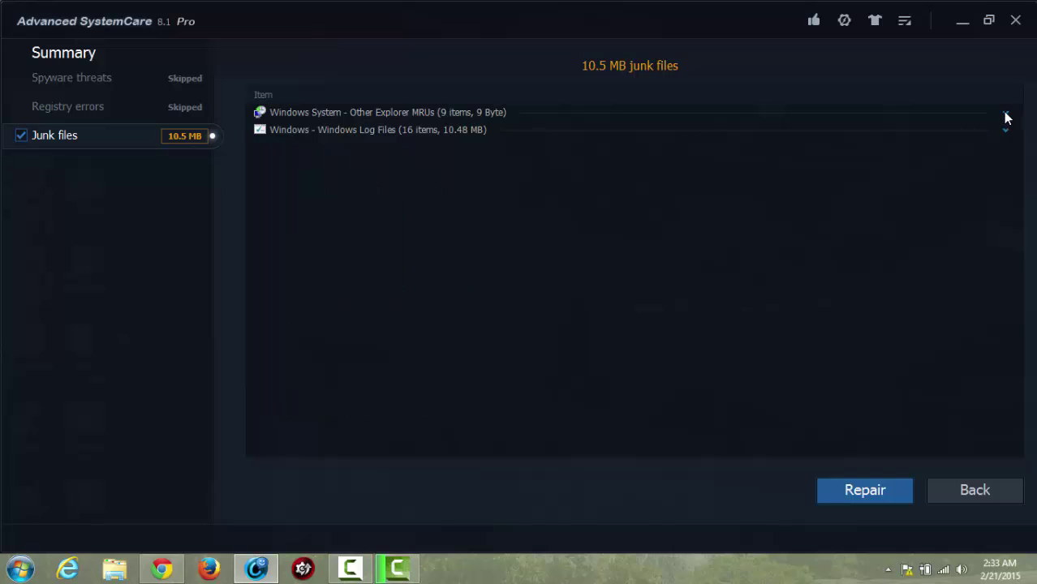
{"action": "left_click", "coordinate": [1005, 113]}
{"action": "left_click", "coordinate": [1006, 118]}
{"action": "left_click", "coordinate": [850, 491]}
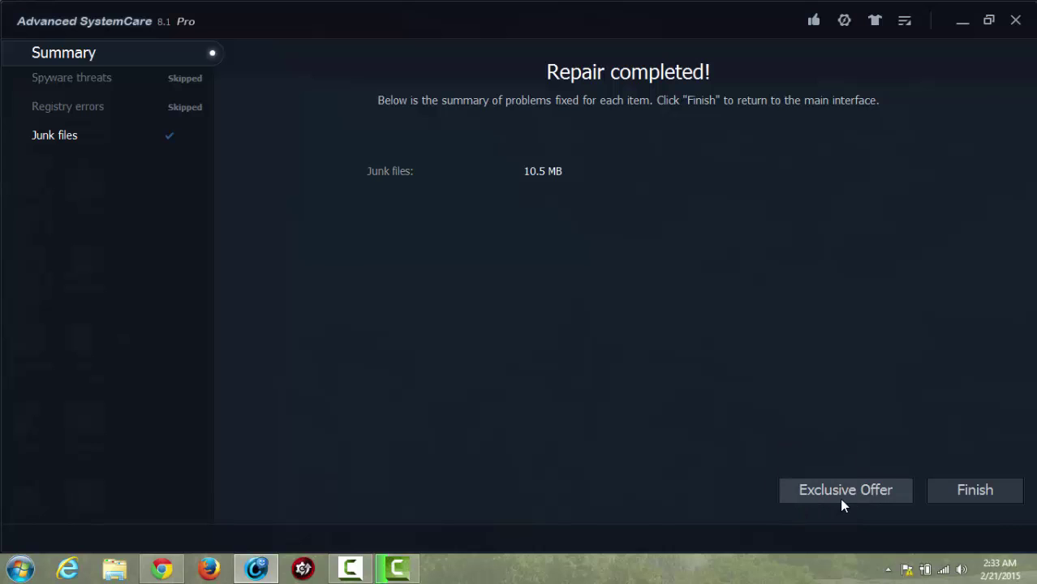
{"action": "left_click", "coordinate": [970, 493]}
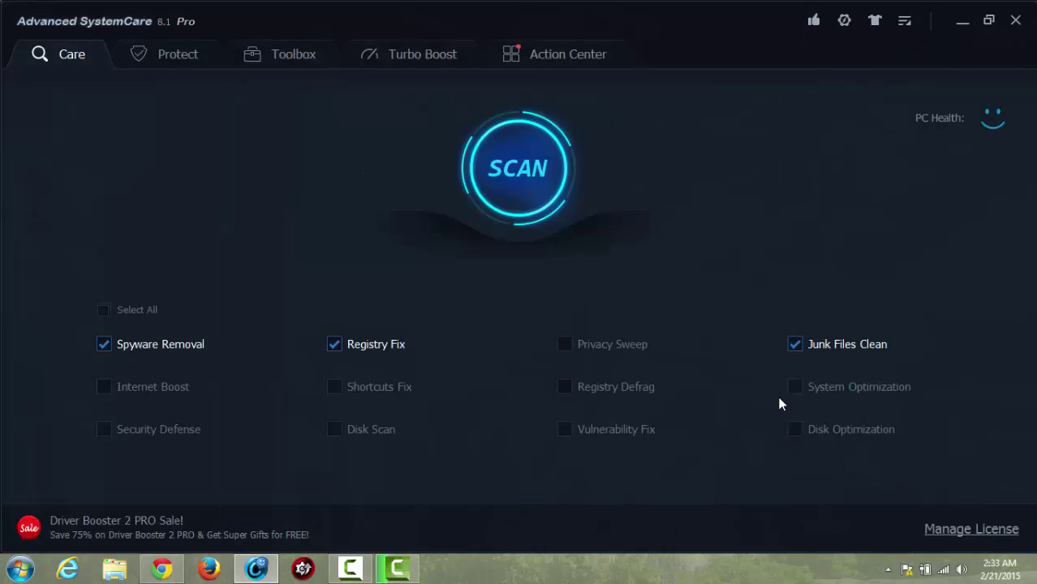
- Choose Game Mode in the Turbo Boost configuration
{"action": "left_click", "coordinate": [387, 61]}
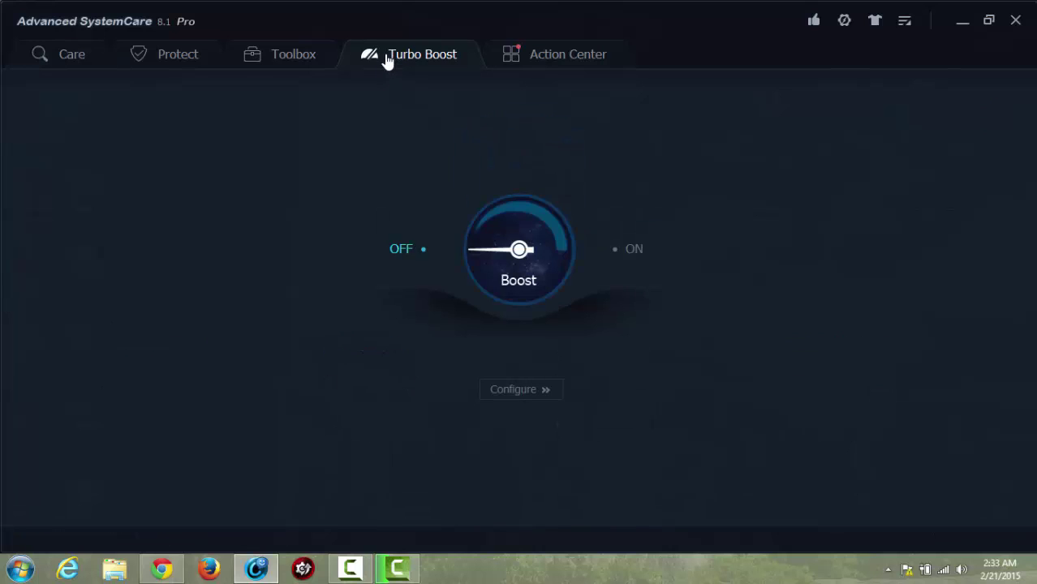
{"action": "left_click", "coordinate": [524, 391]}
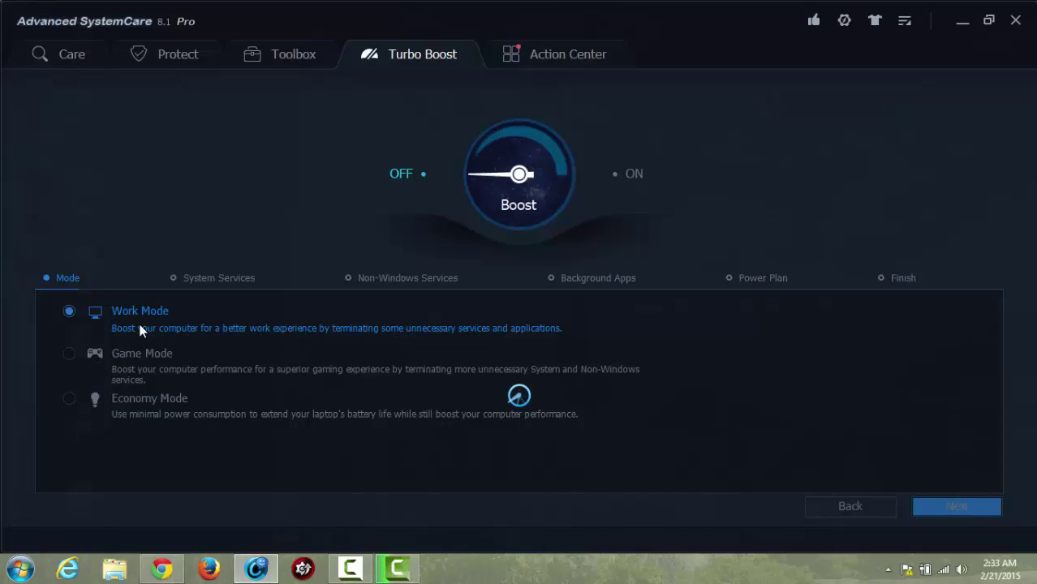
{"action": "left_click", "coordinate": [70, 355]}
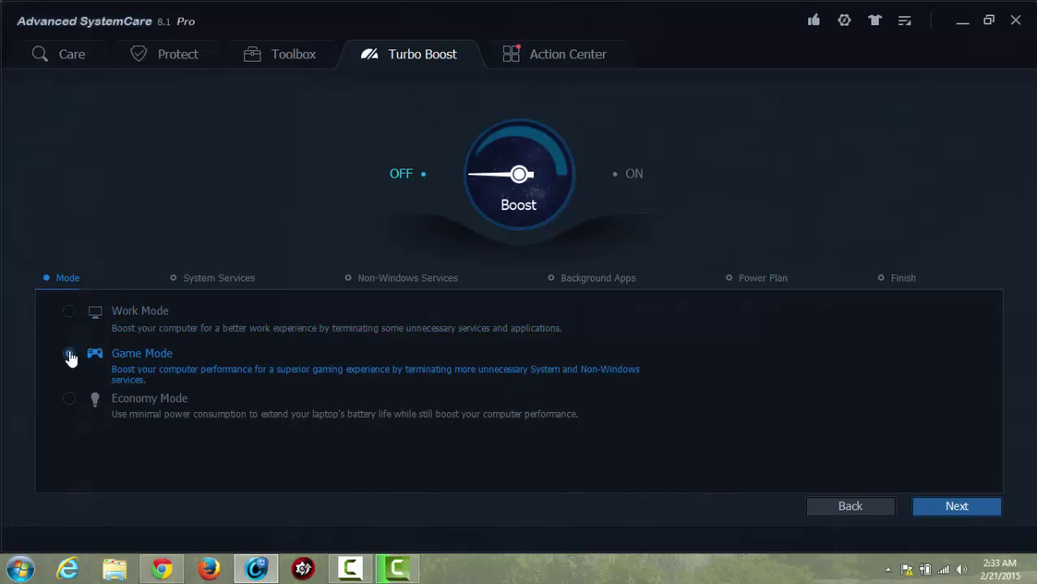
- Review the System Services, Non-Windows Services, Background Apps and Power Plan steps, then finish setup
{"action": "left_click", "coordinate": [216, 282]}
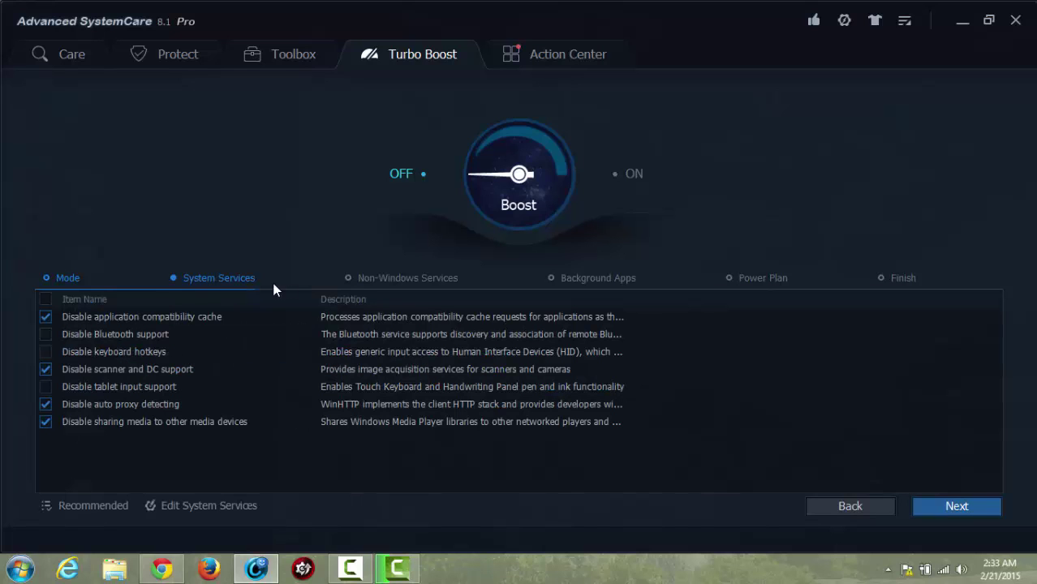
{"action": "left_click", "coordinate": [382, 284]}
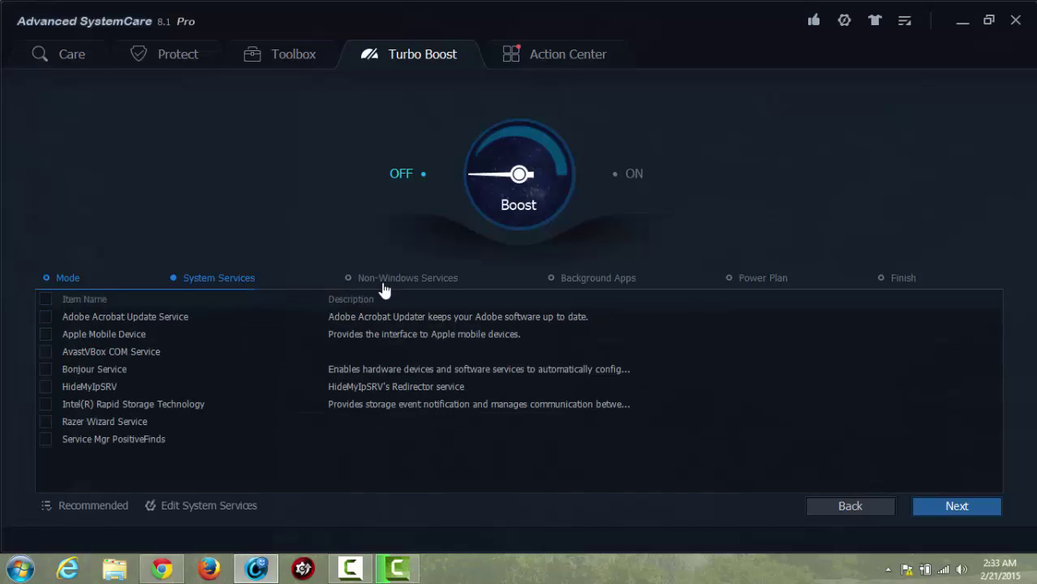
{"action": "left_click", "coordinate": [597, 280]}
{"action": "left_click", "coordinate": [756, 282]}
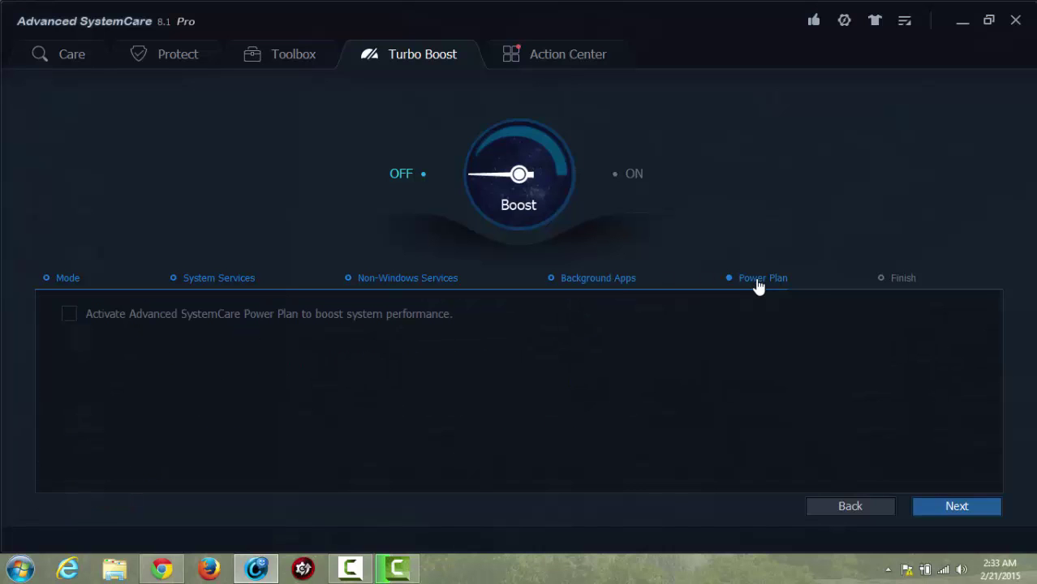
{"action": "left_click", "coordinate": [407, 281]}
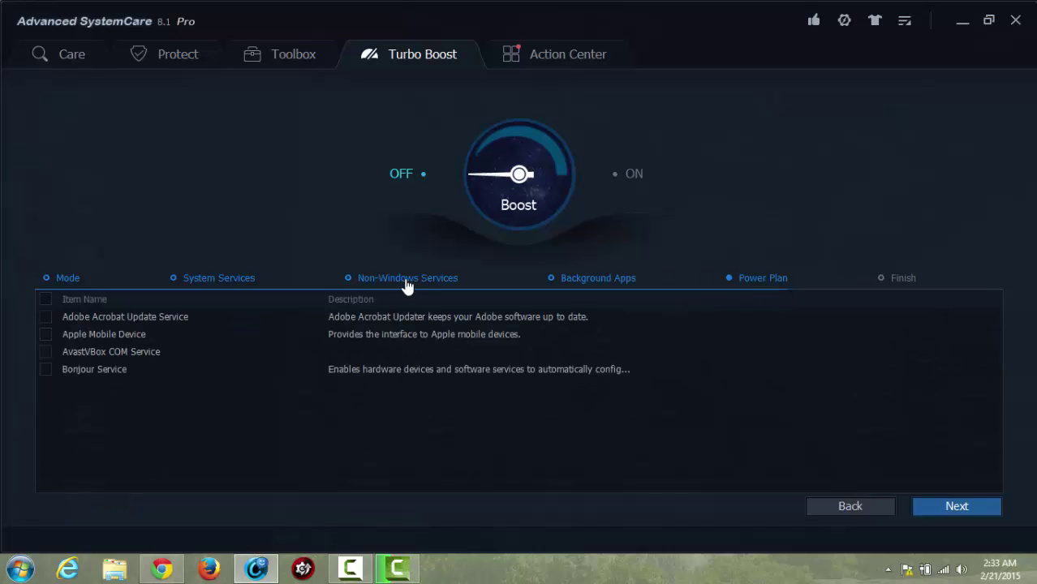
{"action": "left_click", "coordinate": [588, 283]}
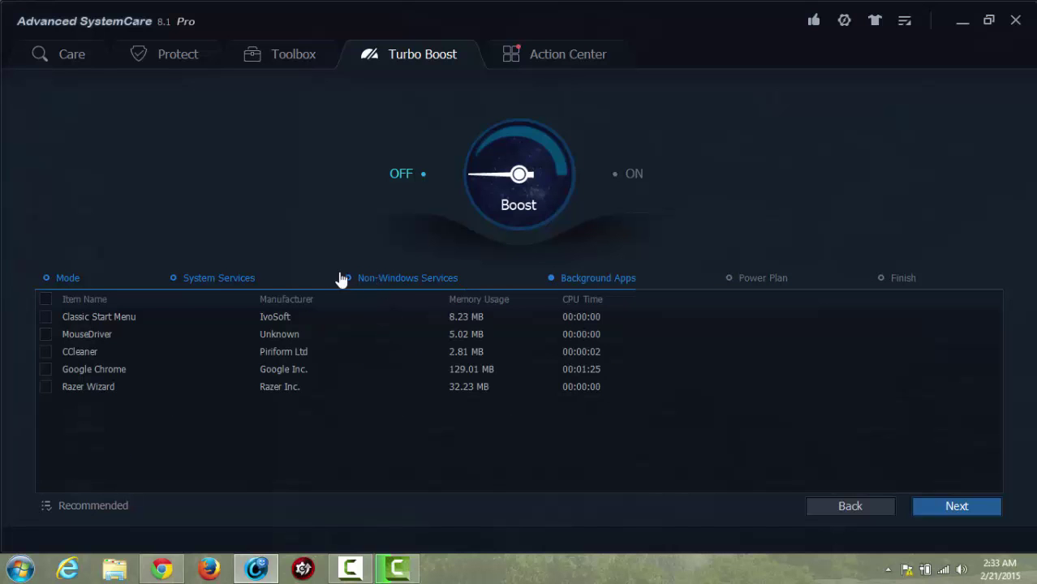
{"action": "left_click", "coordinate": [210, 280]}
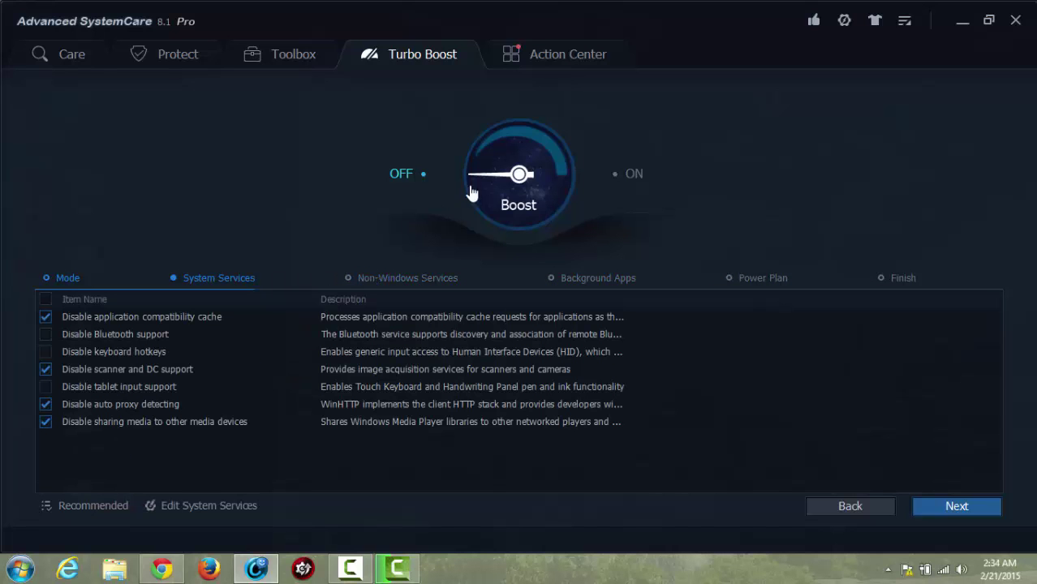
{"action": "left_click", "coordinate": [69, 284]}
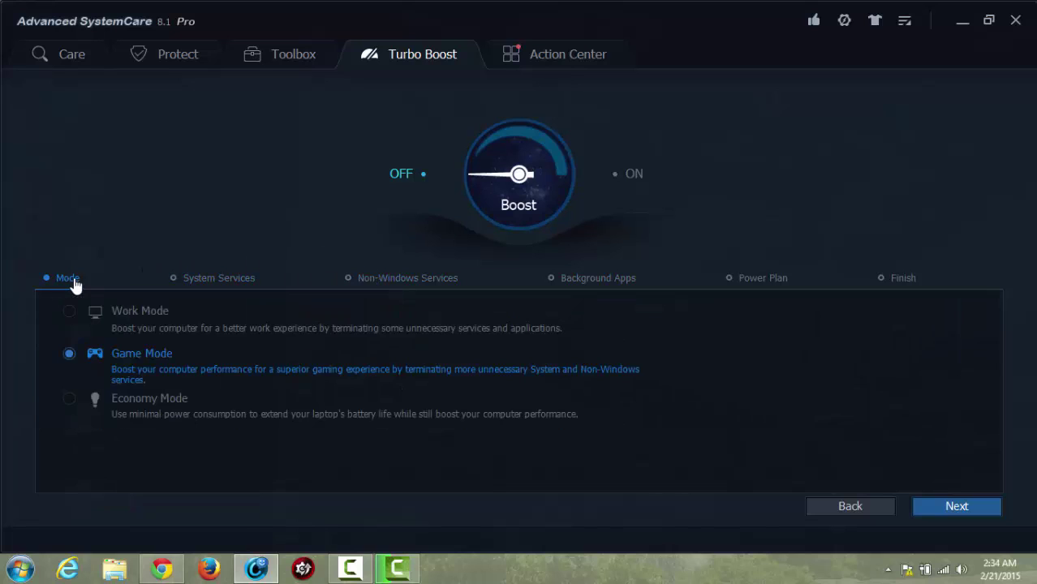
{"action": "left_click", "coordinate": [820, 502]}
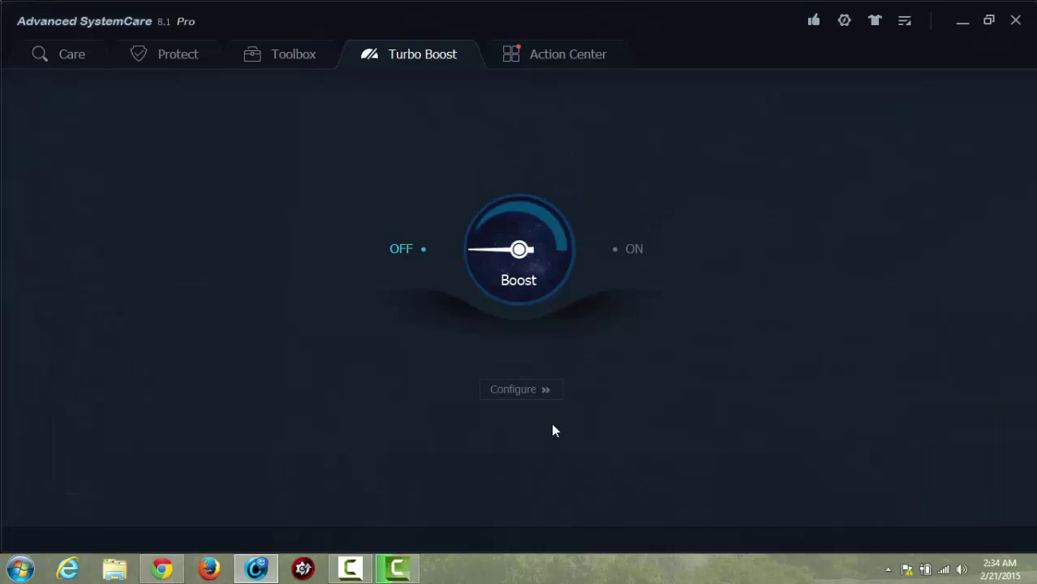
- Boost the PC, stopping 13 services and freeing 355.46 MB RAM, then restore normal mode
{"action": "left_click", "coordinate": [503, 267]}
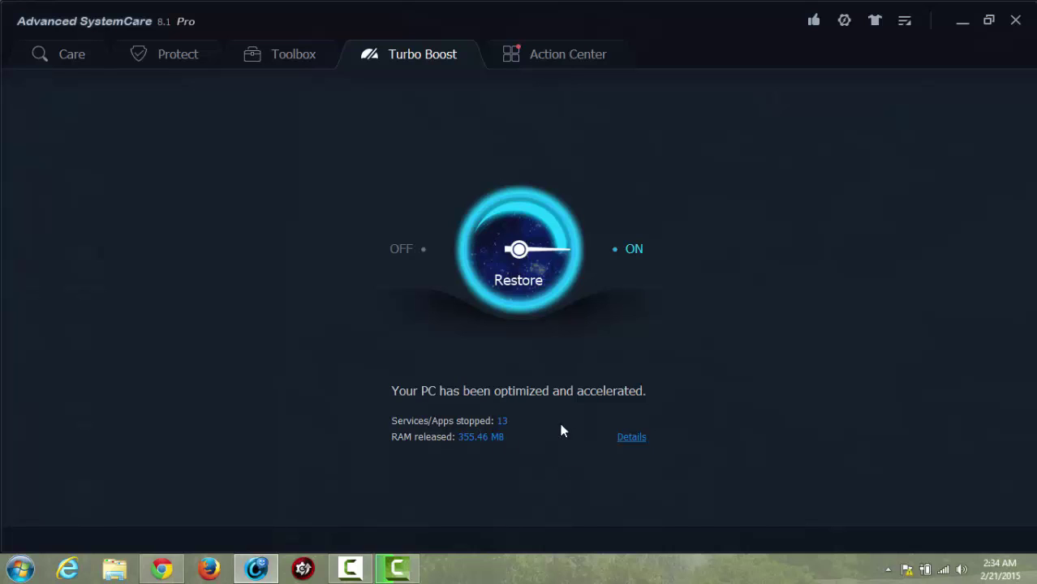
{"action": "left_click", "coordinate": [530, 286]}
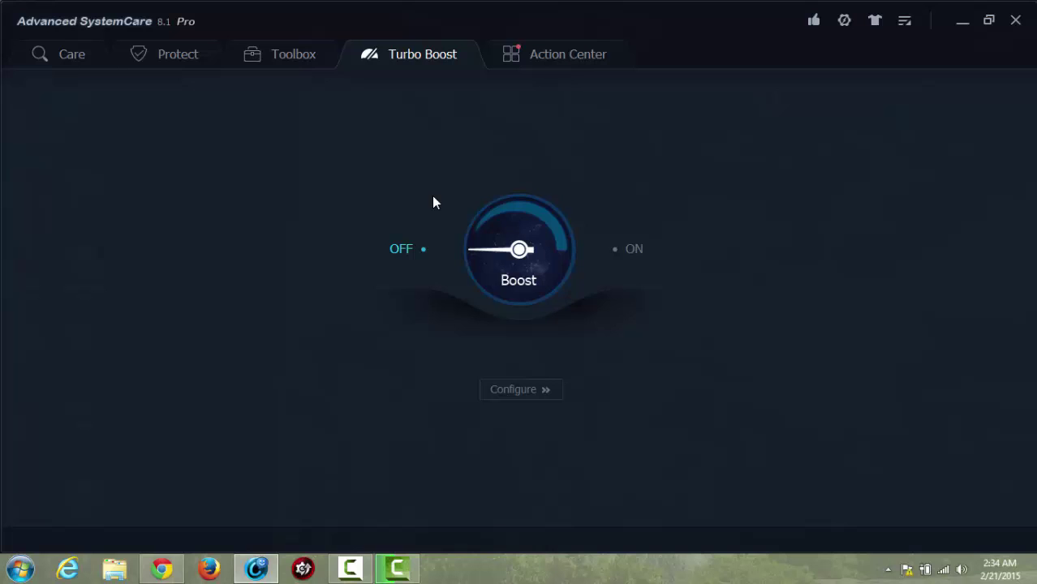
- Open the Toolbox, then free 20.5 MB of RAM with the desktop Performance Monitor's Clean RAM
{"action": "left_click", "coordinate": [280, 69]}
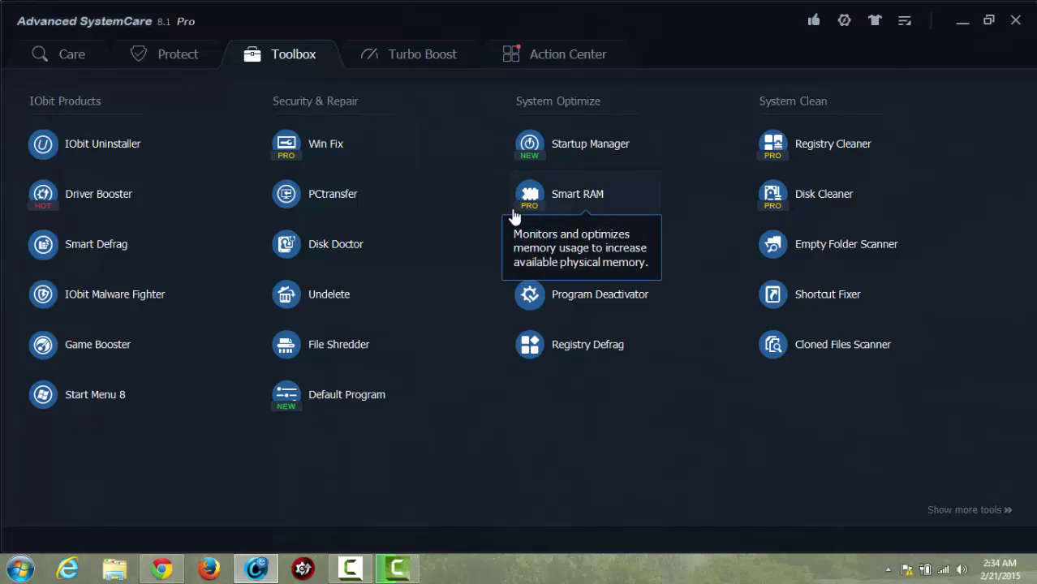
{"action": "left_click", "coordinate": [963, 22]}
{"action": "left_click", "coordinate": [1022, 19]}
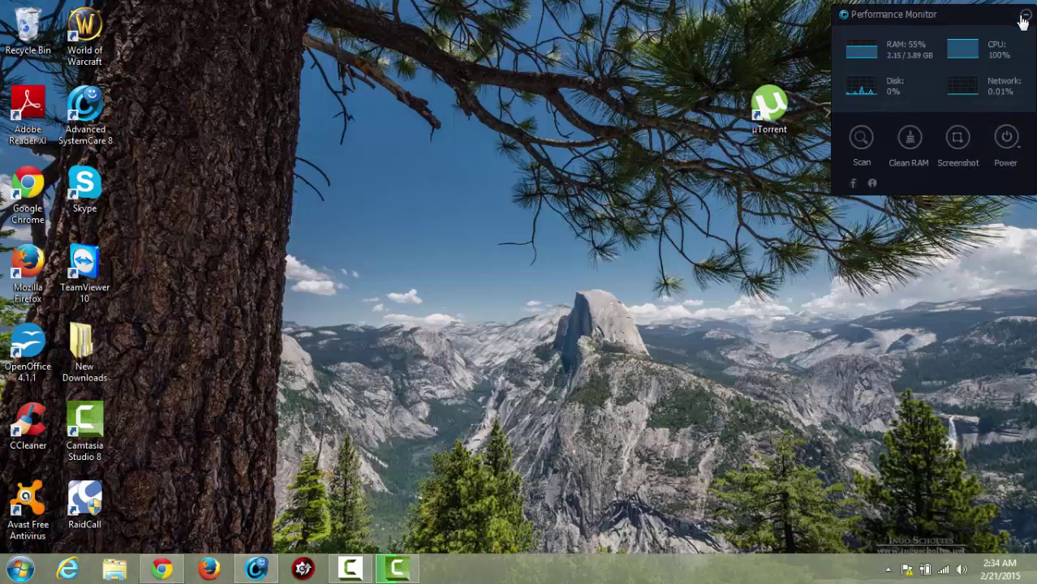
{"action": "left_click_drag", "start_coordinate": [1023, 20], "coordinate": [443, 107]}
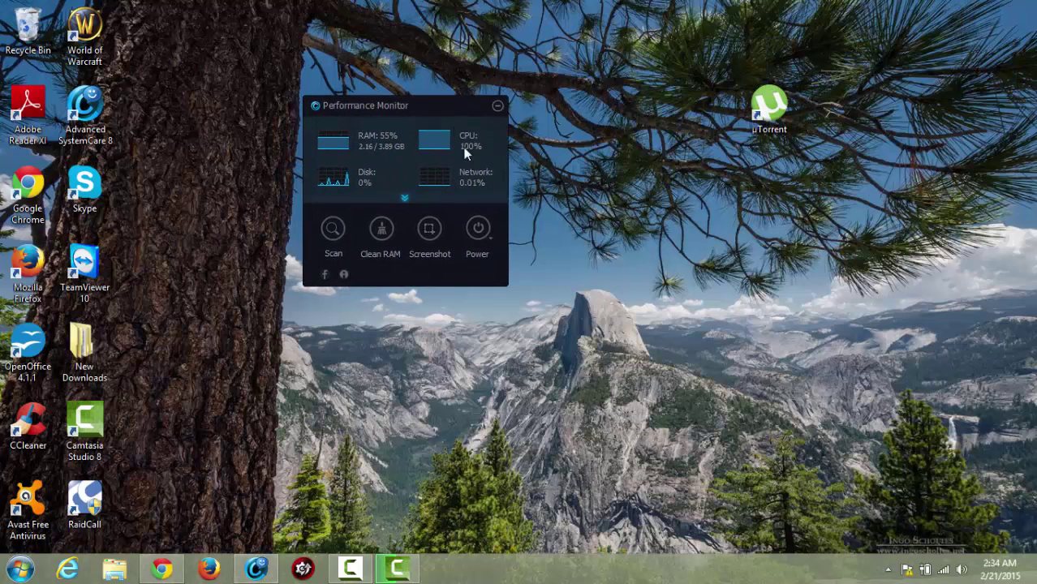
{"action": "left_click", "coordinate": [383, 230]}
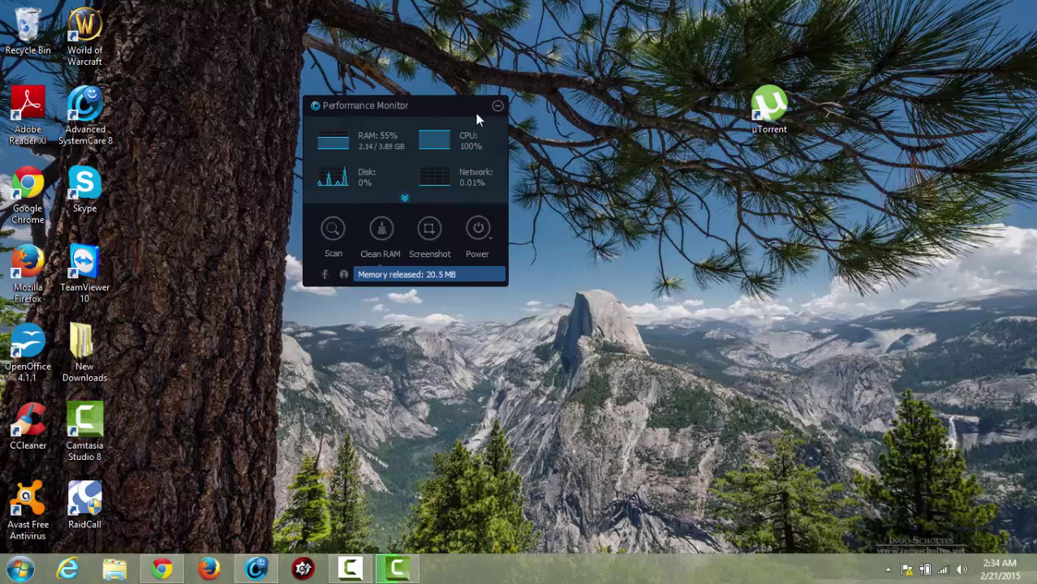
{"action": "left_click", "coordinate": [497, 106]}
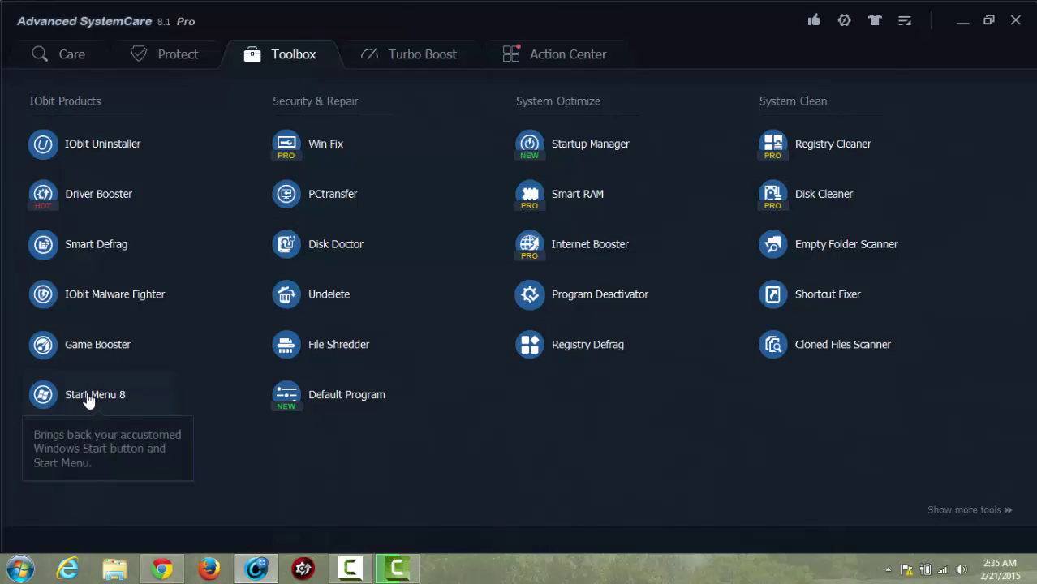
{"action": "key", "text": "super"}
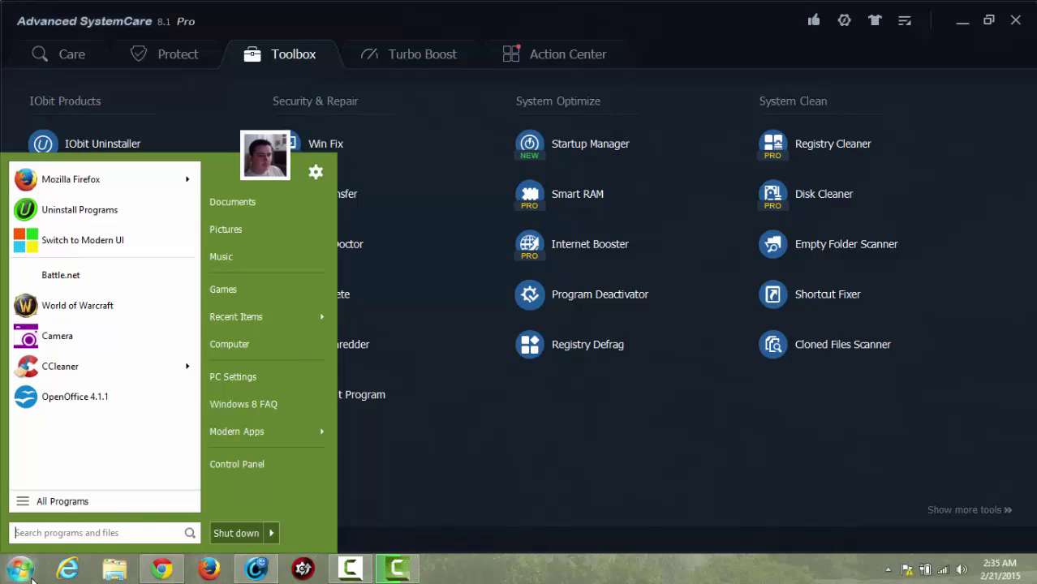
{"action": "left_click", "coordinate": [380, 484]}
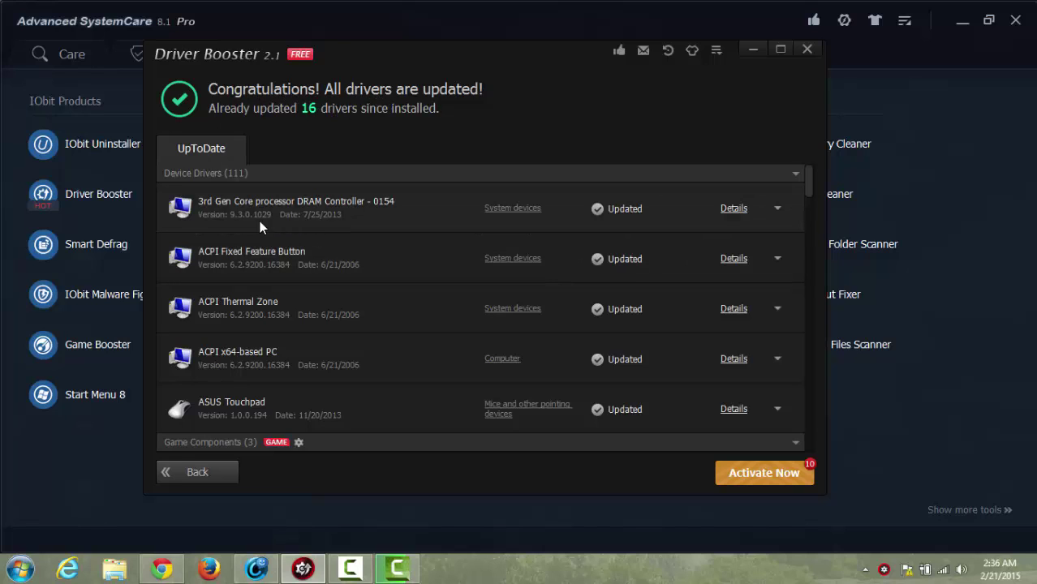
- Scroll through Driver Booster's up-to-date driver list, then go back and close Driver Booster
{"action": "scroll", "coordinate": [391, 369], "scroll_direction": "down", "scroll_amount": 4}
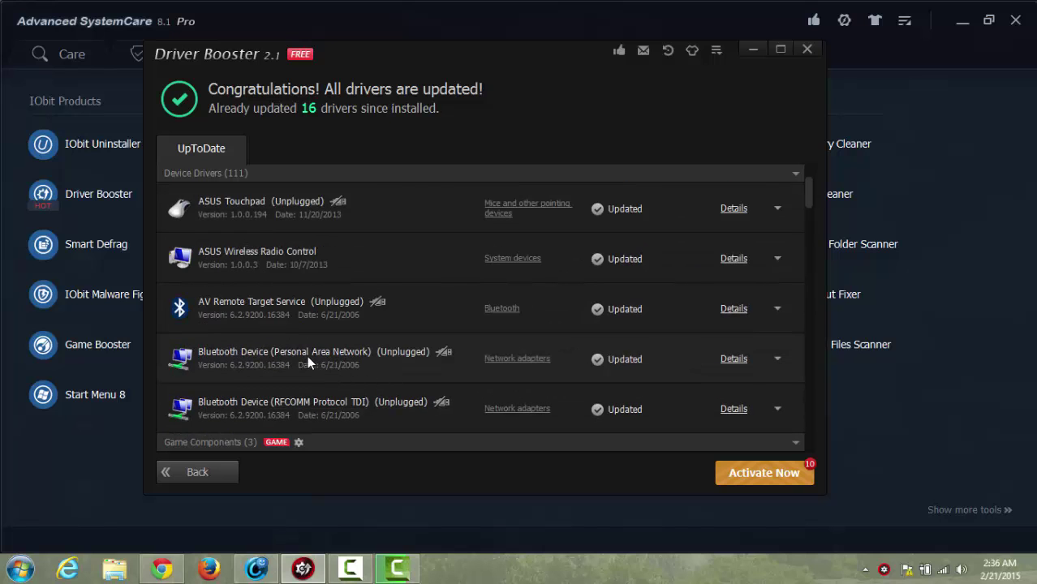
{"action": "scroll", "coordinate": [308, 361], "scroll_direction": "down", "scroll_amount": 4}
{"action": "scroll", "coordinate": [342, 345], "scroll_direction": "down", "scroll_amount": 8}
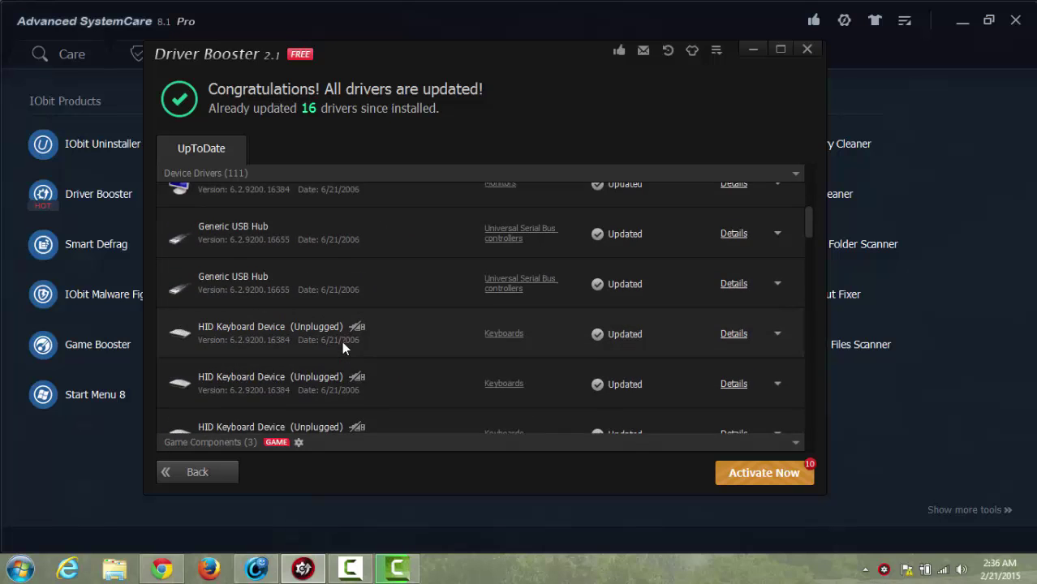
{"action": "scroll", "coordinate": [339, 341], "scroll_direction": "down", "scroll_amount": 12}
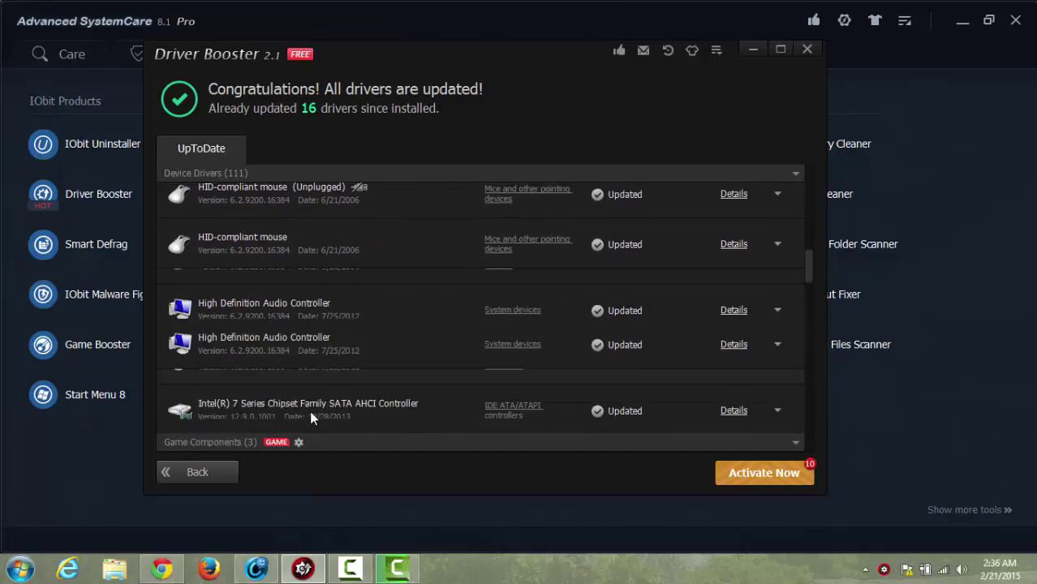
{"action": "mouse_move", "coordinate": [285, 451]}
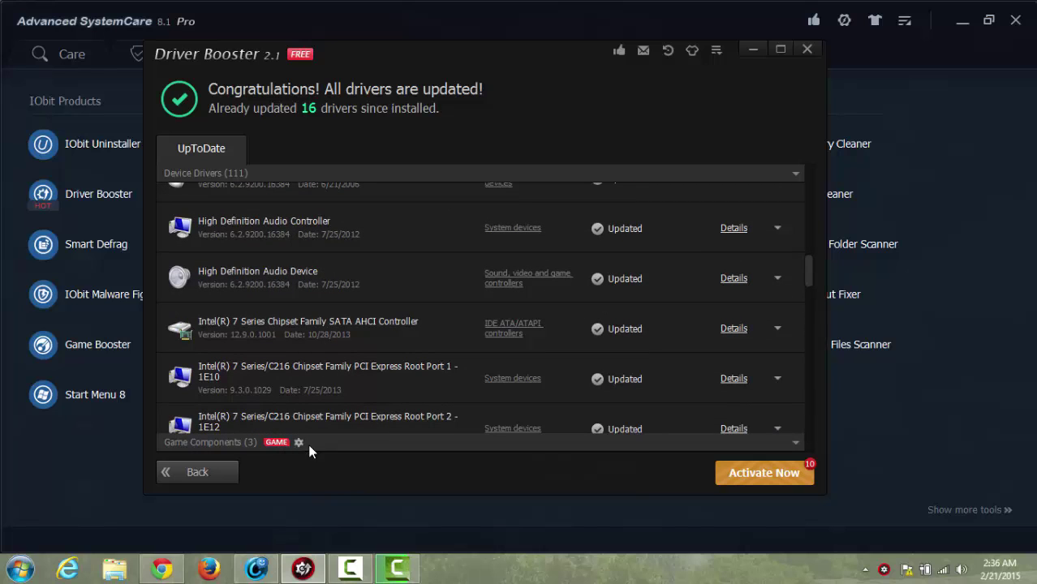
{"action": "scroll", "coordinate": [475, 364], "scroll_direction": "down", "scroll_amount": 10}
{"action": "scroll", "coordinate": [447, 361], "scroll_direction": "down", "scroll_amount": 10}
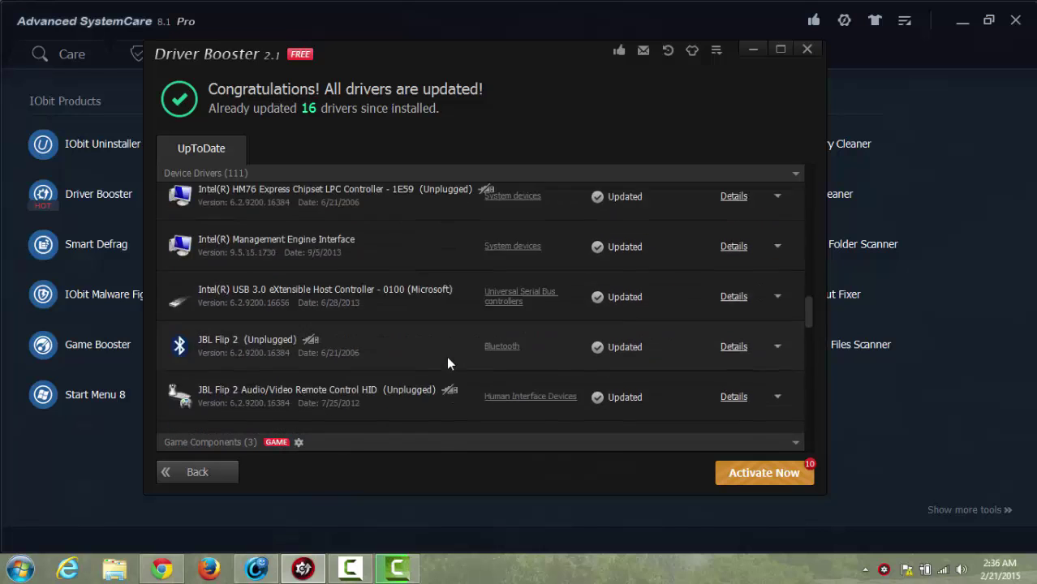
{"action": "left_click", "coordinate": [228, 476]}
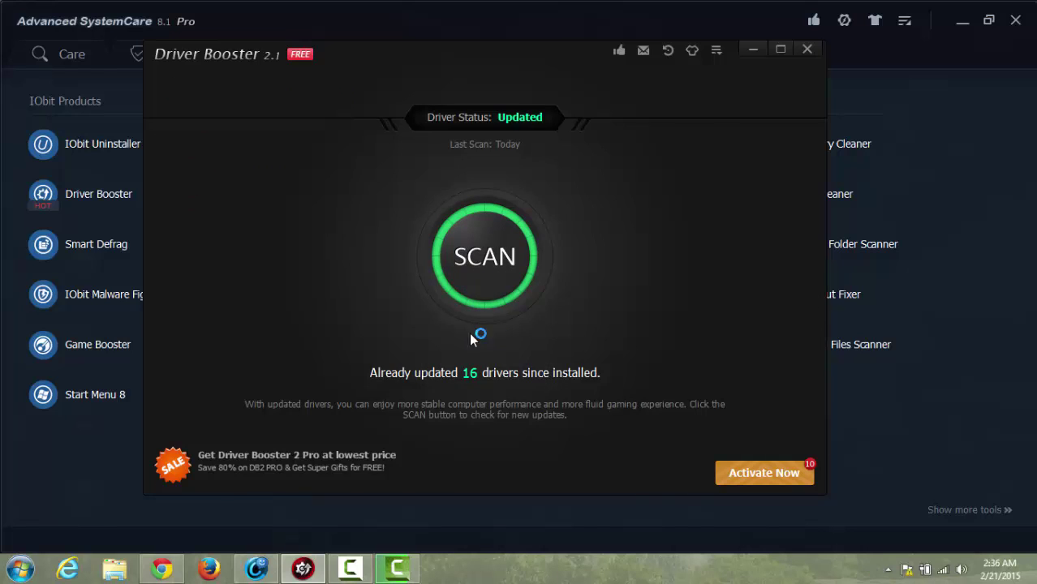
{"action": "left_click", "coordinate": [807, 49]}
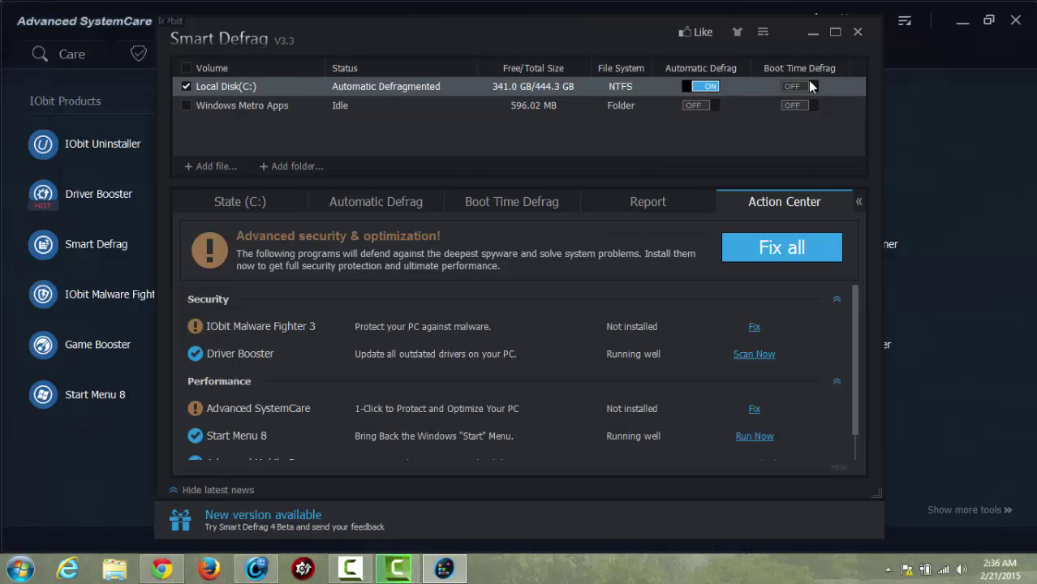
- View the C: drive's cluster map in Smart Defrag, then close Smart Defrag
{"action": "left_click", "coordinate": [275, 206]}
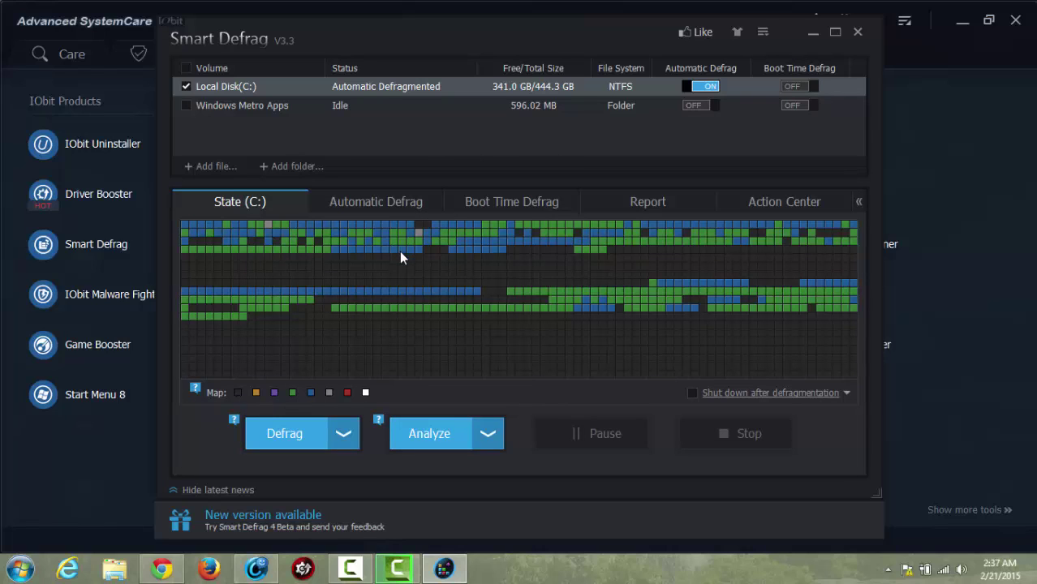
{"action": "left_click", "coordinate": [857, 33]}
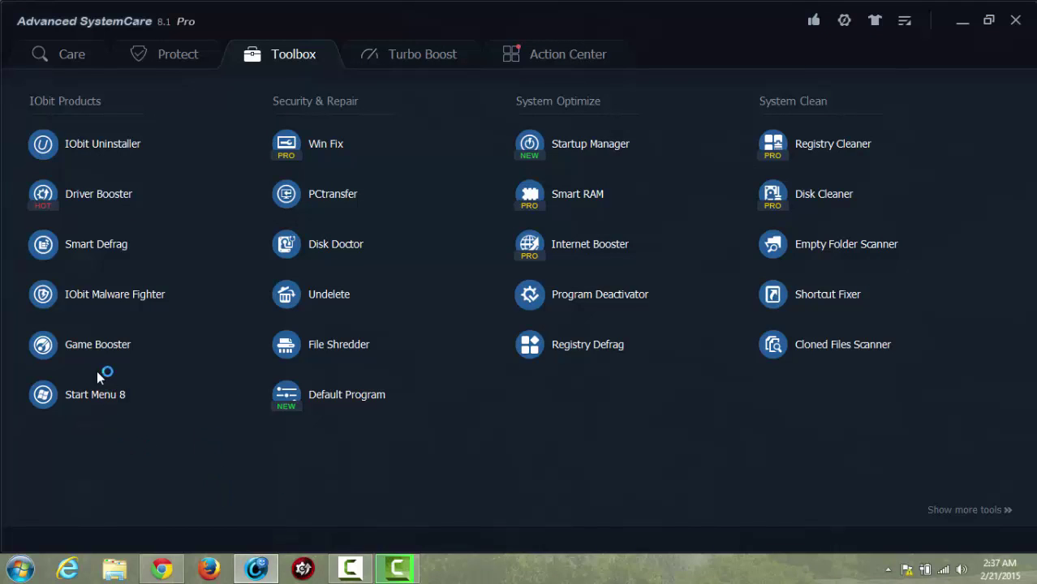
- Launch IObit Uninstaller and quick-uninstall Hide My IP 6, confirming the removal
{"action": "left_click", "coordinate": [54, 146]}
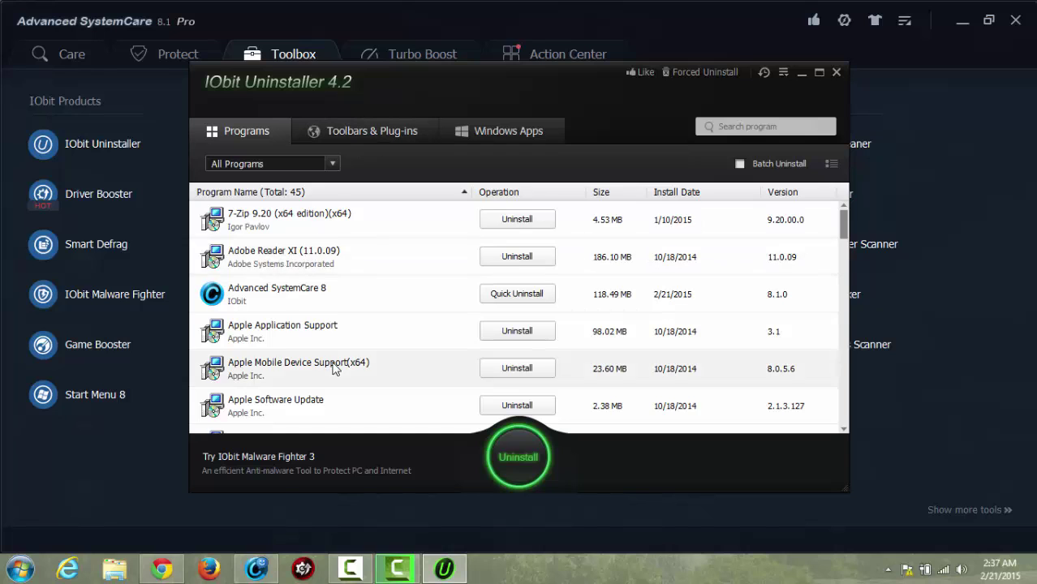
{"action": "scroll", "coordinate": [328, 316], "scroll_direction": "down", "scroll_amount": 1}
{"action": "scroll", "coordinate": [329, 320], "scroll_direction": "down", "scroll_amount": 5}
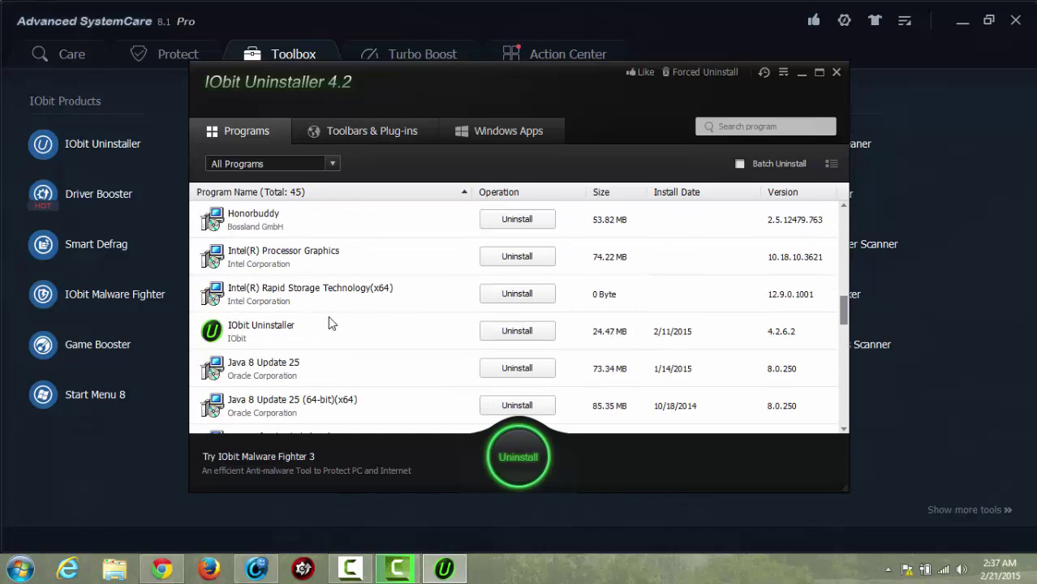
{"action": "scroll", "coordinate": [289, 321], "scroll_direction": "up", "scroll_amount": 1}
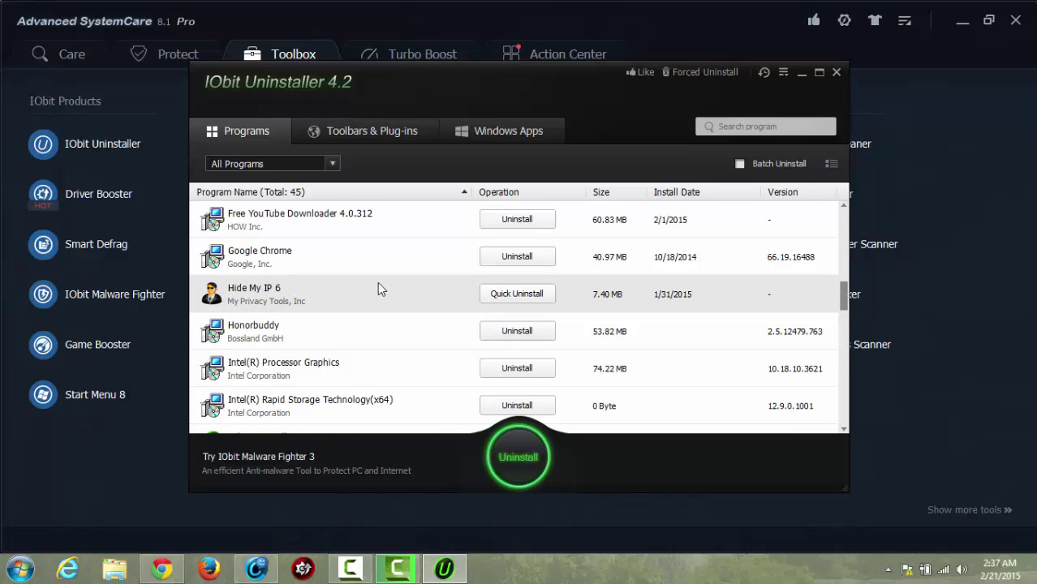
{"action": "left_click", "coordinate": [515, 454]}
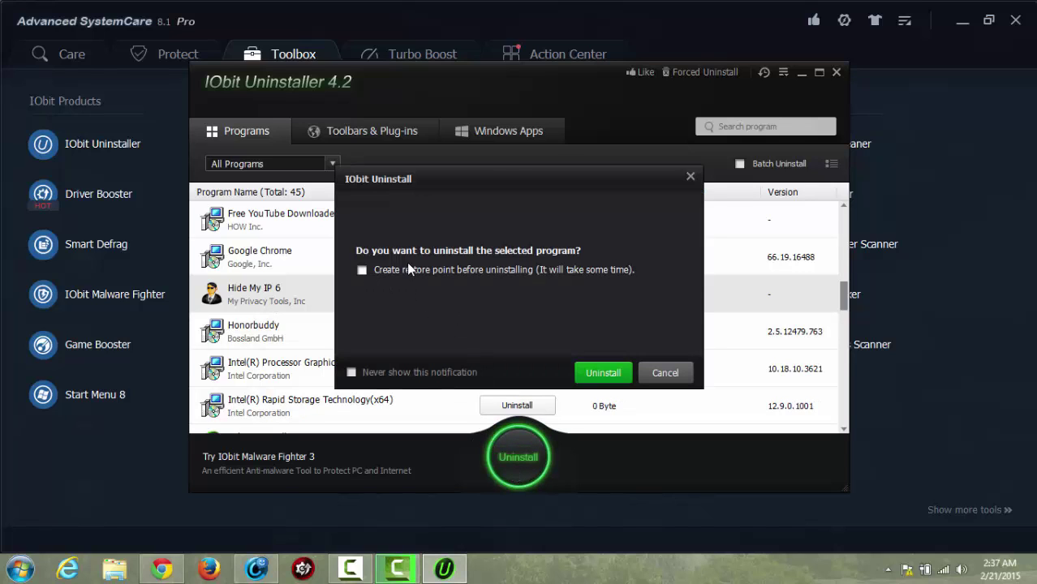
{"action": "left_click", "coordinate": [598, 370]}
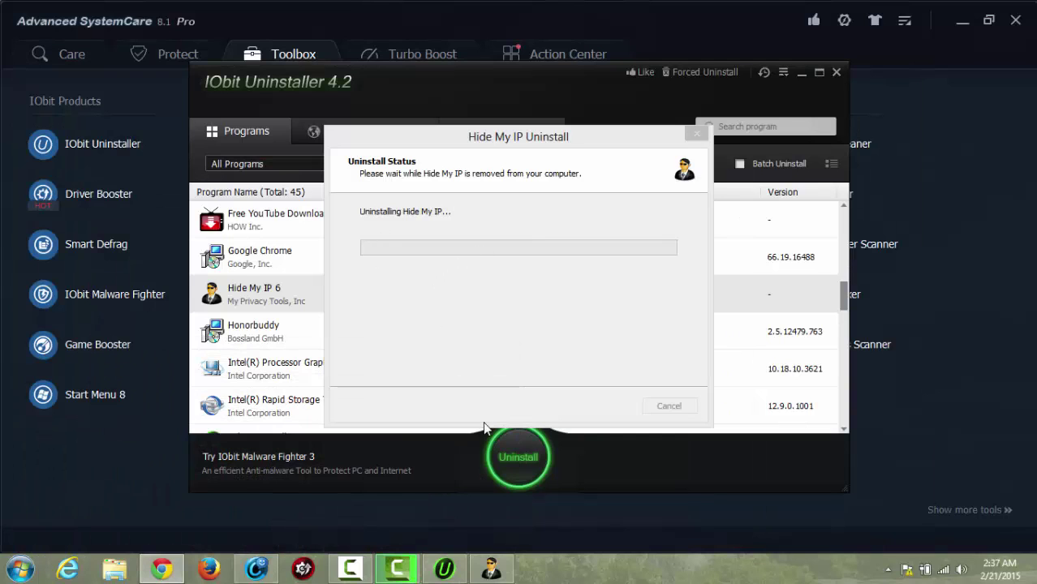
{"action": "left_click", "coordinate": [491, 569]}
- Run Powerful Scan for Hide My IP 6 leftovers and acknowledge that none were found
{"action": "left_click_drag", "start_coordinate": [377, 136], "coordinate": [104, 132]}
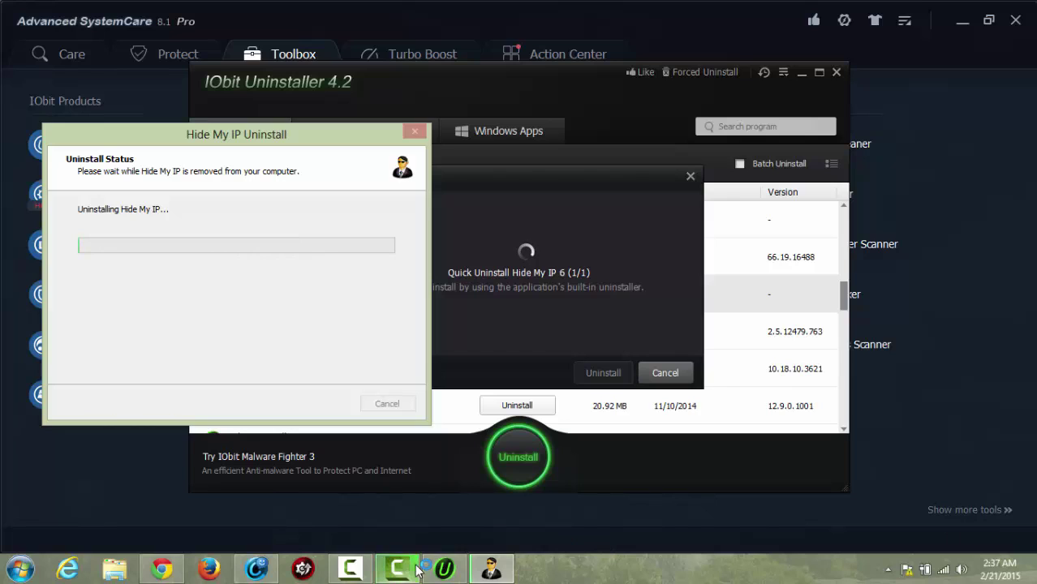
{"action": "mouse_move", "coordinate": [354, 572]}
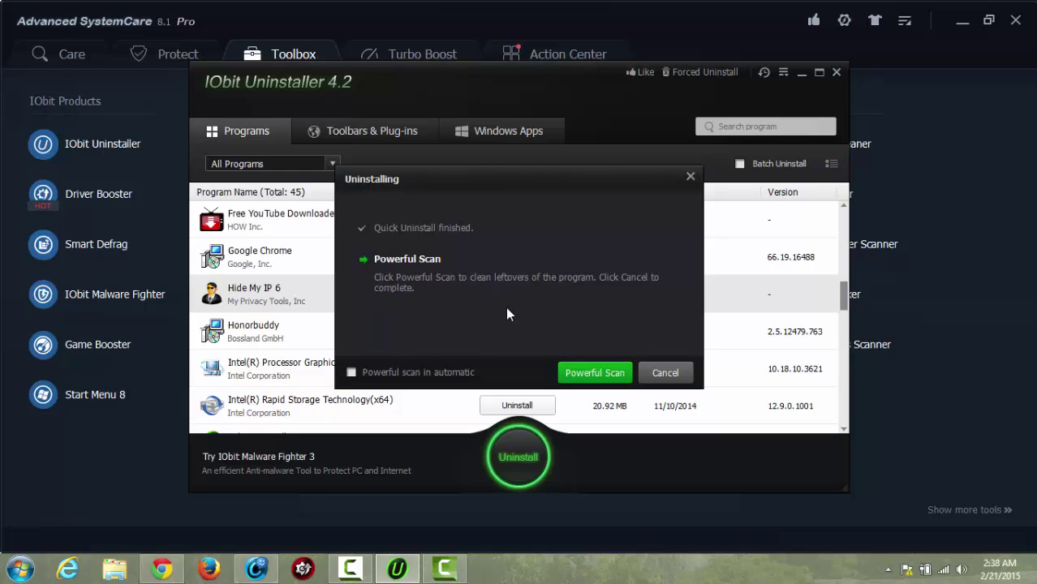
{"action": "left_click_drag", "start_coordinate": [399, 193], "coordinate": [384, 198]}
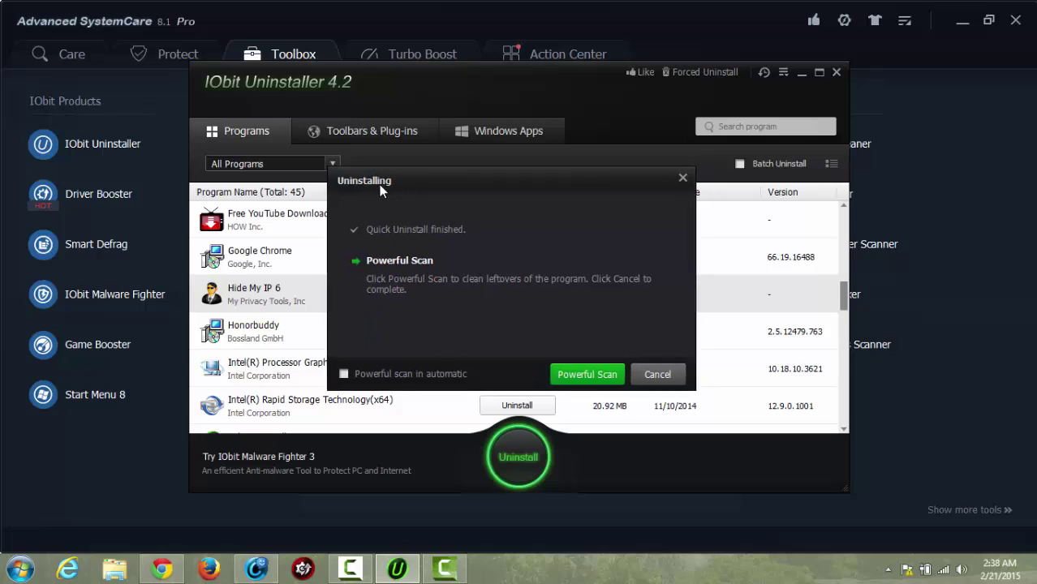
{"action": "left_click", "coordinate": [576, 374]}
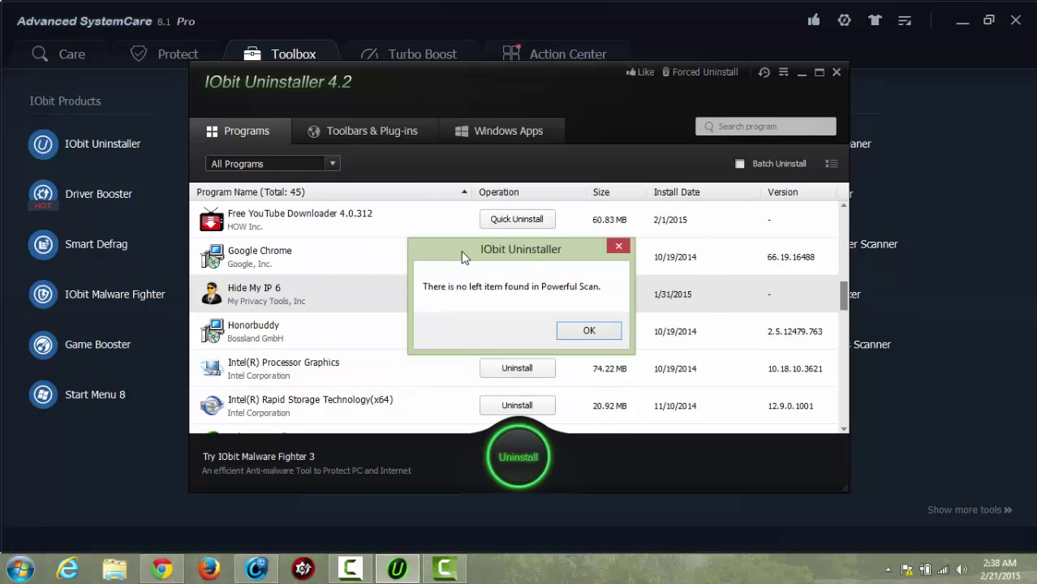
{"action": "left_click_drag", "start_coordinate": [459, 251], "coordinate": [403, 272]}
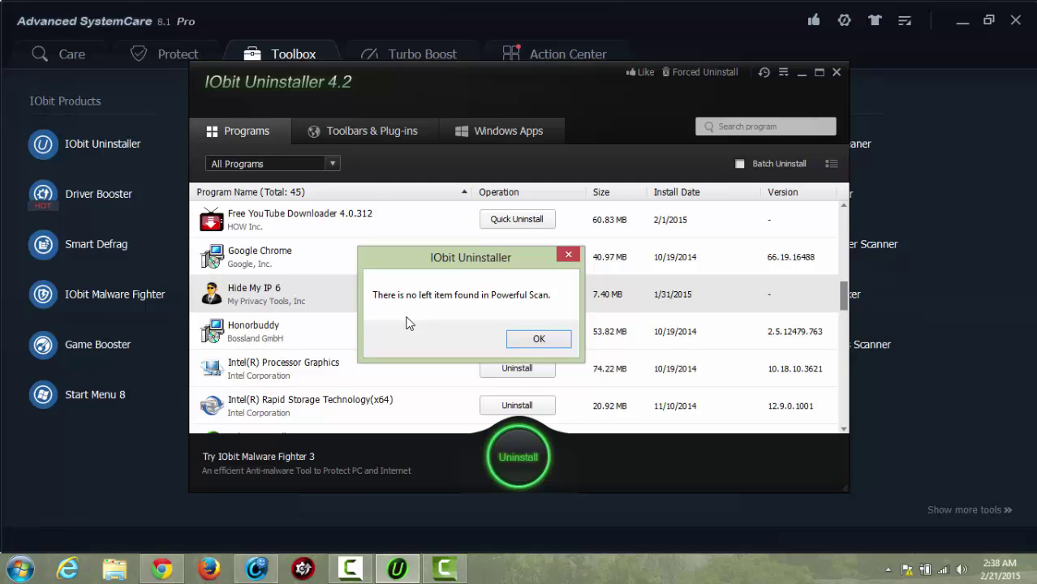
{"action": "left_click", "coordinate": [539, 340]}
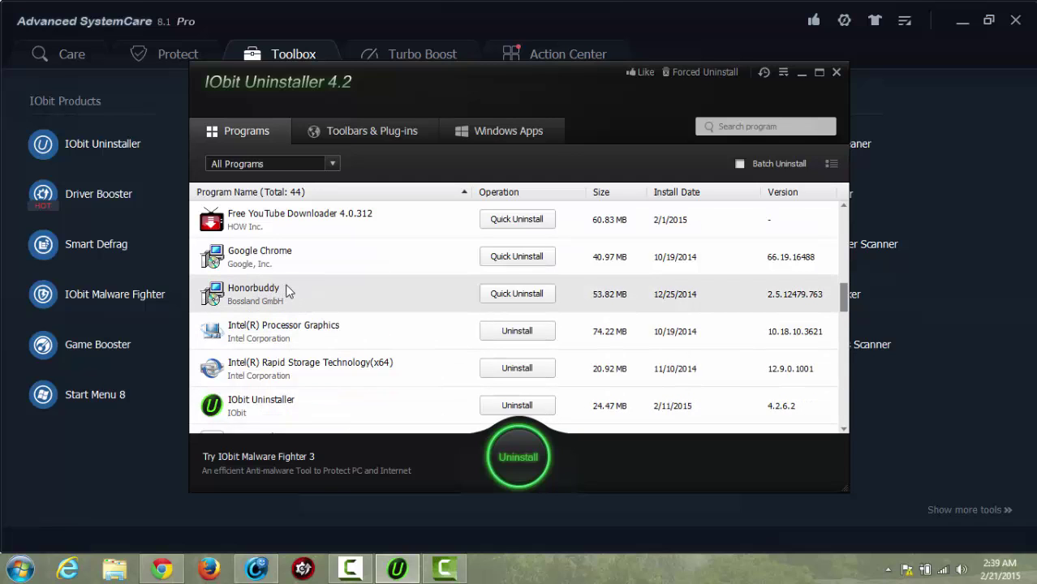
- Uninstall Honorbuddy, then run a Powerful Scan that finds 26 leftover registry entries and 2 files
{"action": "left_click", "coordinate": [519, 459]}
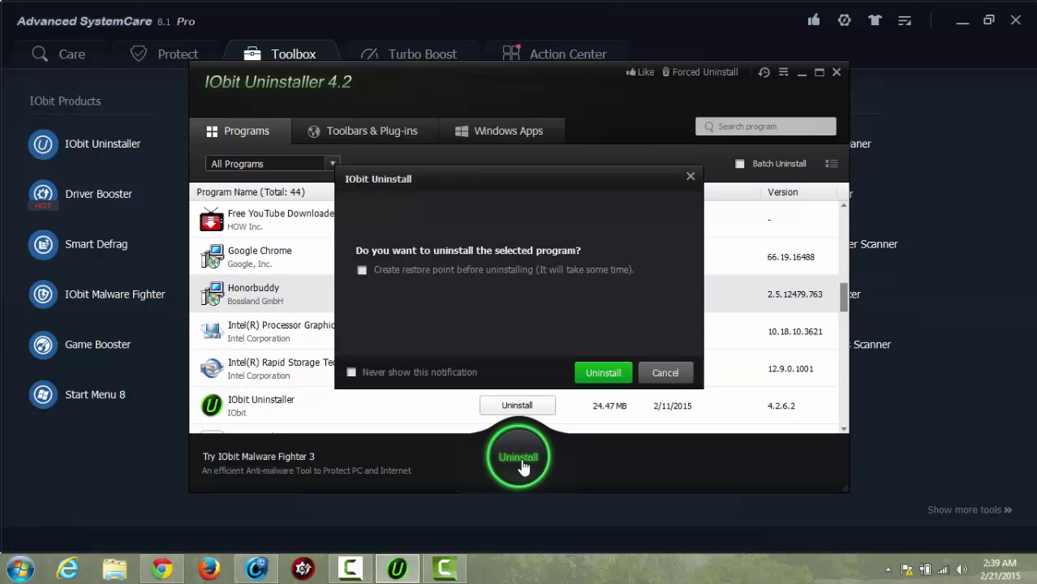
{"action": "left_click", "coordinate": [616, 371]}
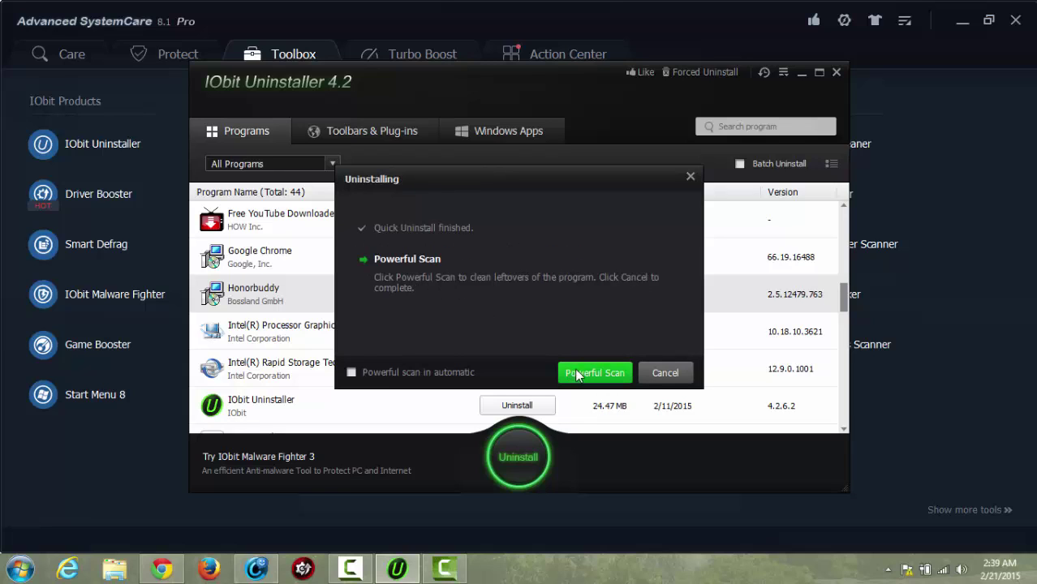
{"action": "left_click", "coordinate": [584, 374]}
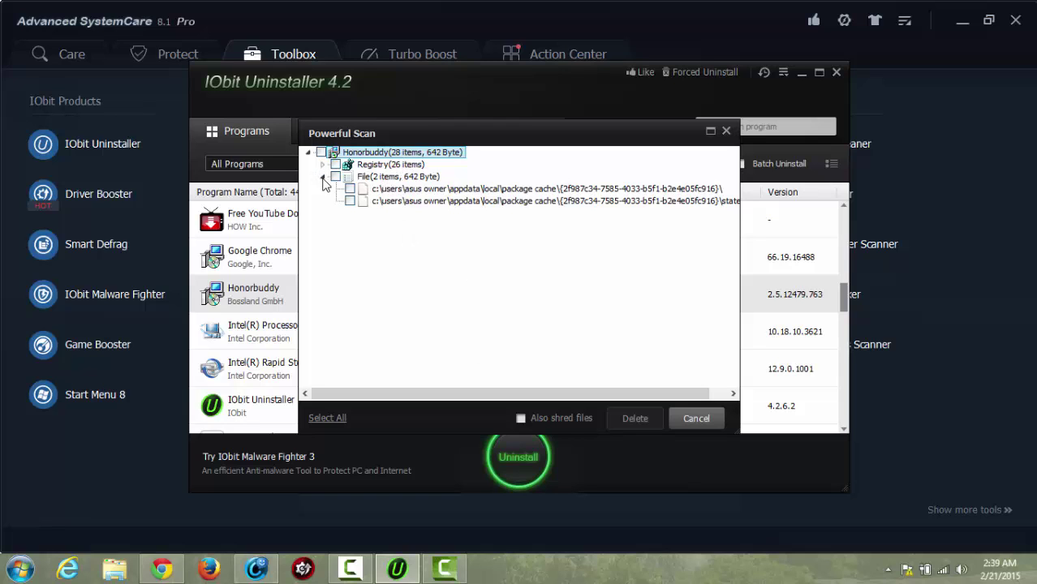
- Select all 28 Honorbuddy leftovers, delete them, and dismiss the success message
{"action": "left_click", "coordinate": [322, 164]}
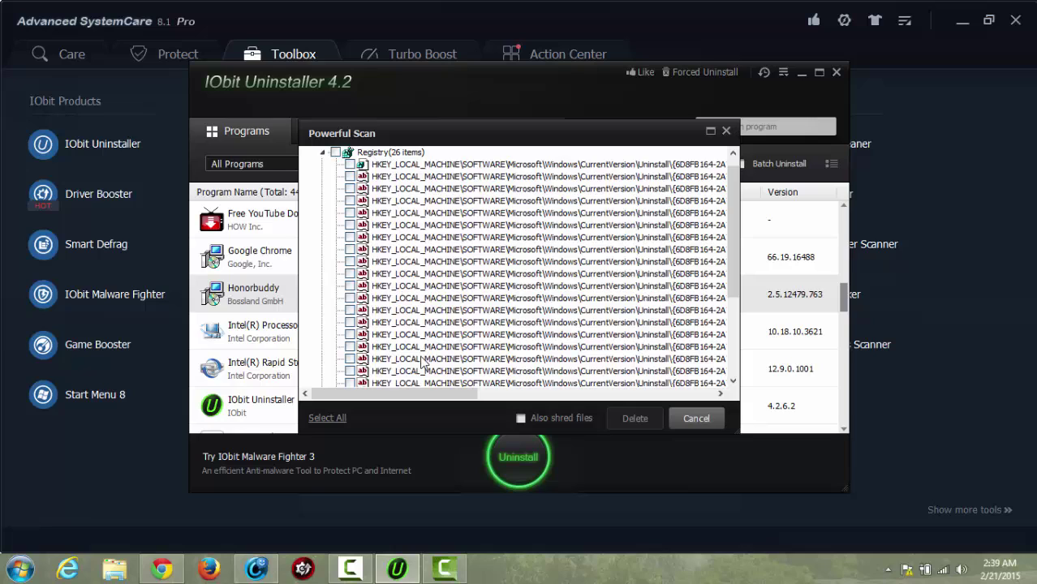
{"action": "left_click", "coordinate": [323, 153]}
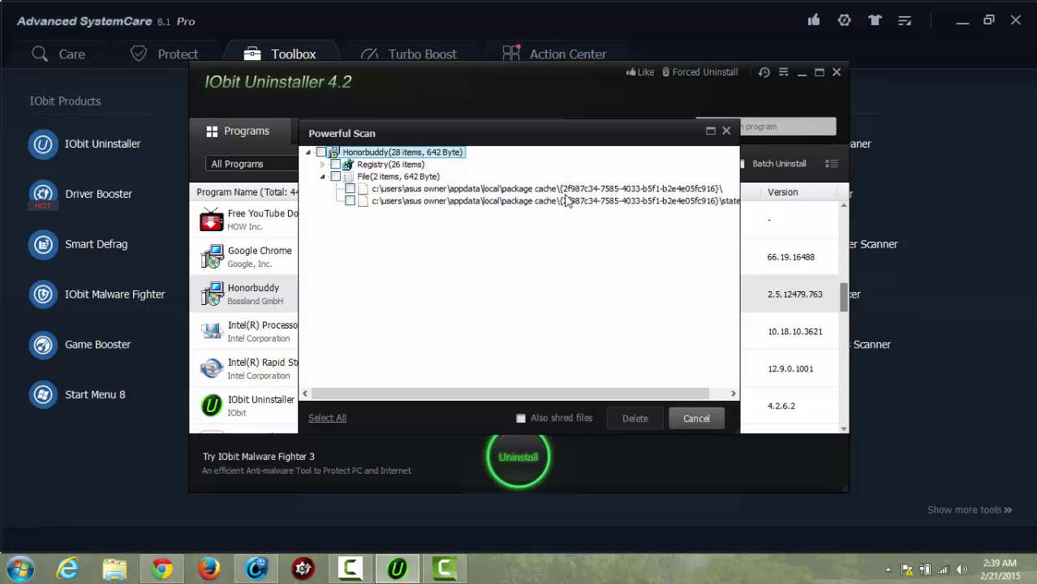
{"action": "left_click", "coordinate": [321, 152]}
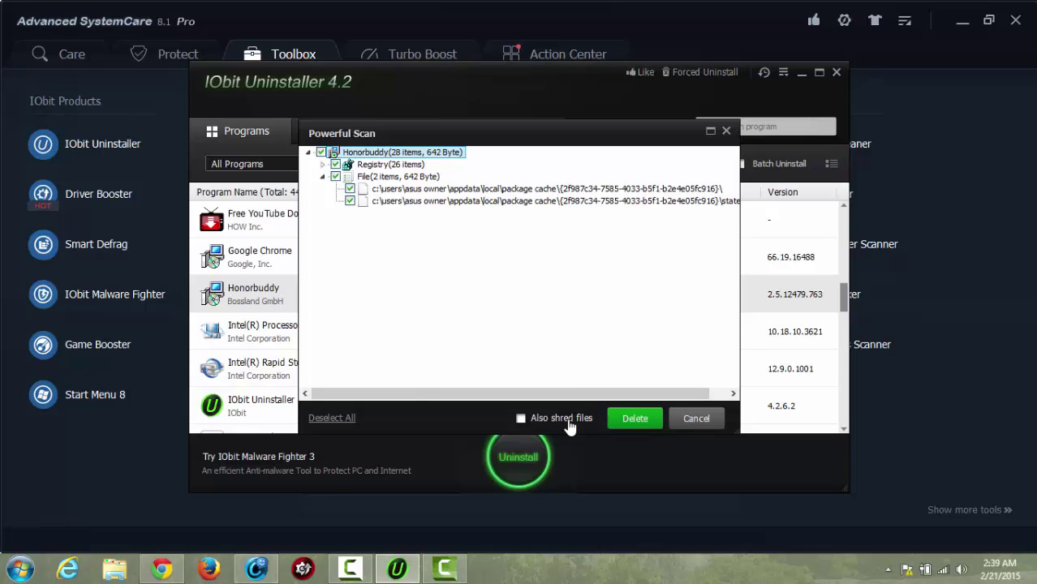
{"action": "left_click", "coordinate": [624, 416]}
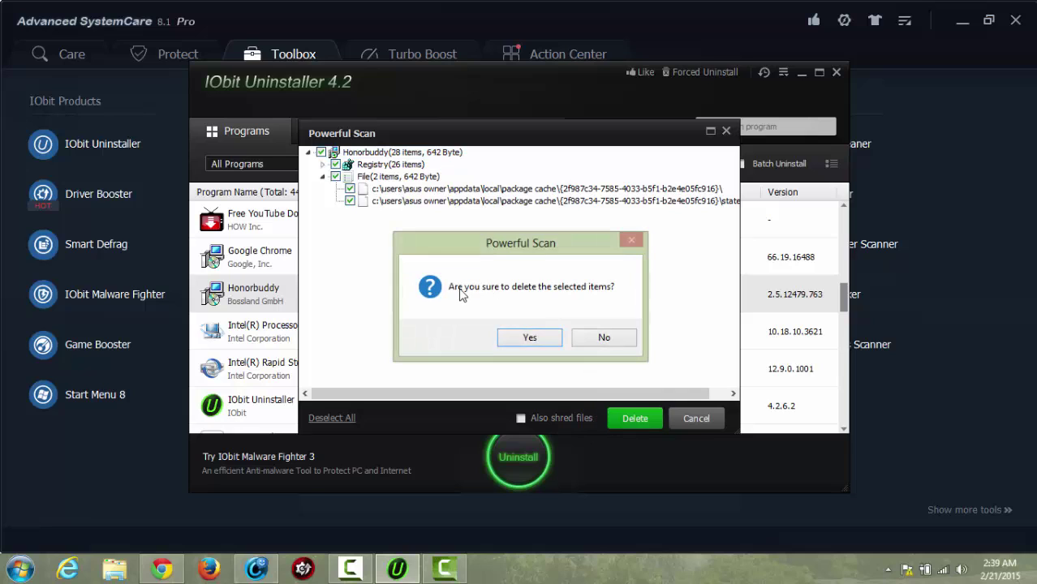
{"action": "left_click", "coordinate": [510, 331]}
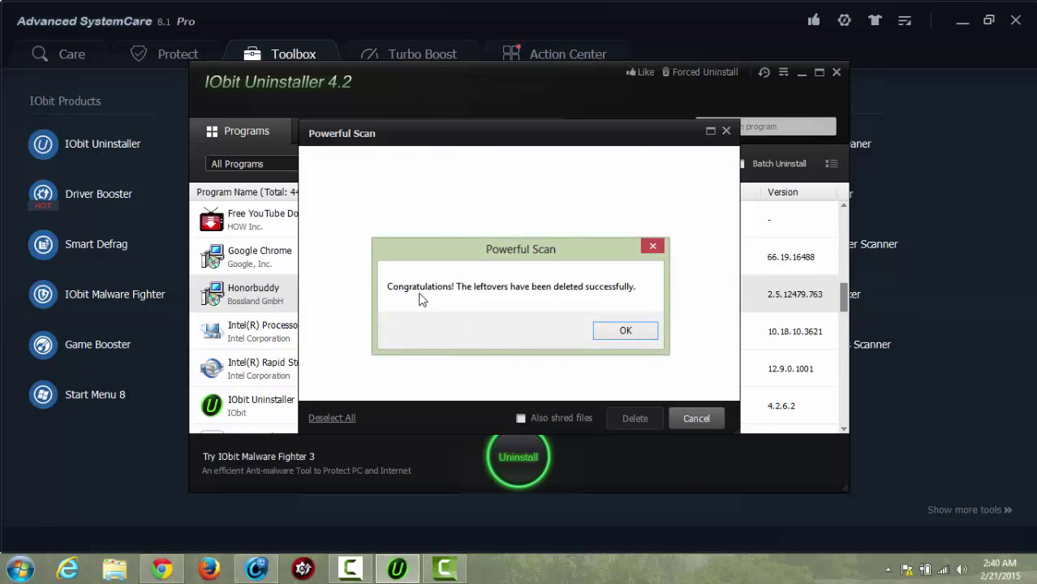
{"action": "left_click", "coordinate": [623, 330]}
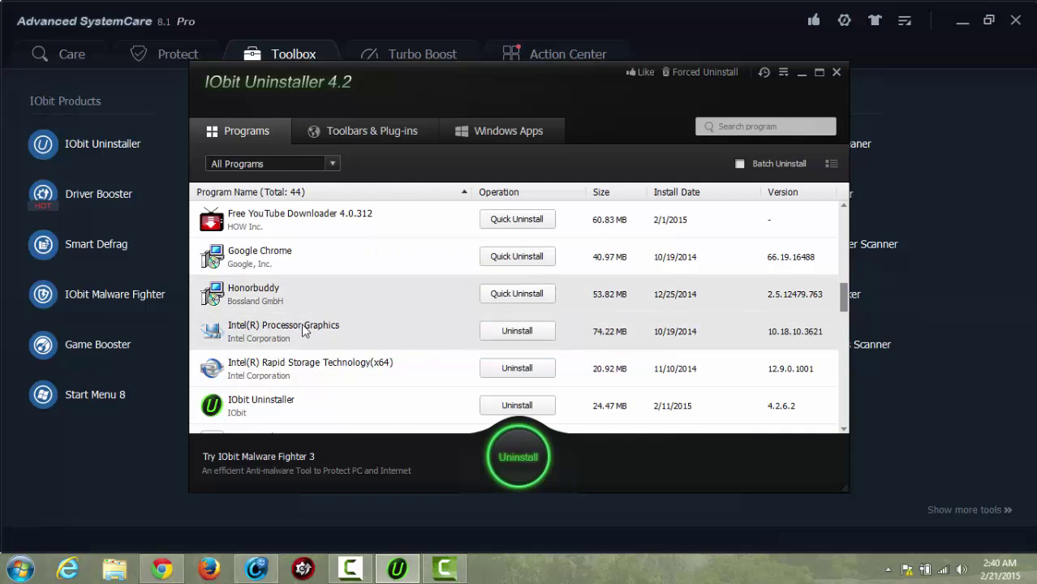
- Browse the Toolbars & Plug-ins and Windows Apps lists, then close IObit Uninstaller
{"action": "left_click", "coordinate": [341, 131]}
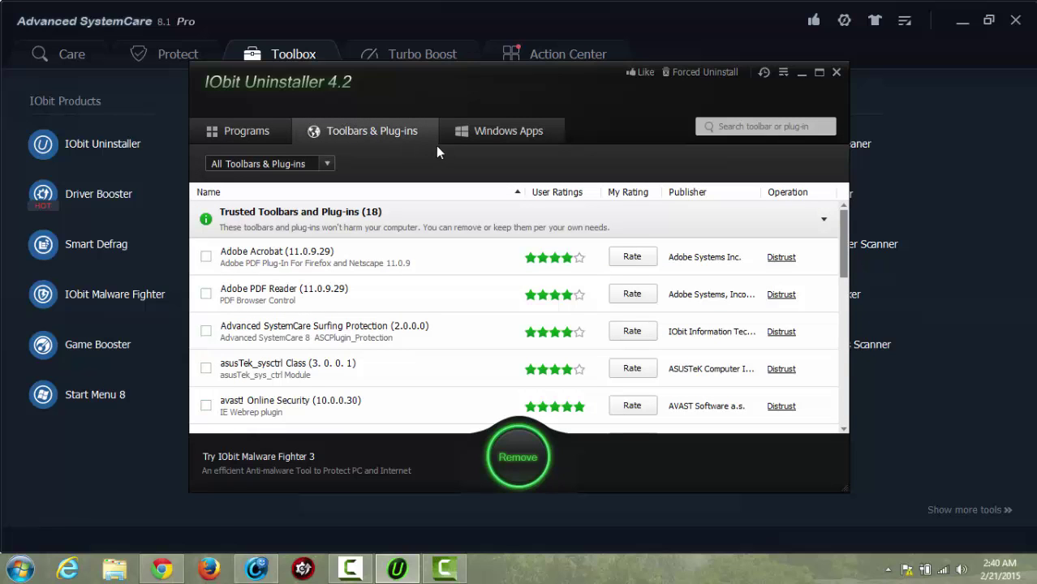
{"action": "left_click", "coordinate": [469, 137]}
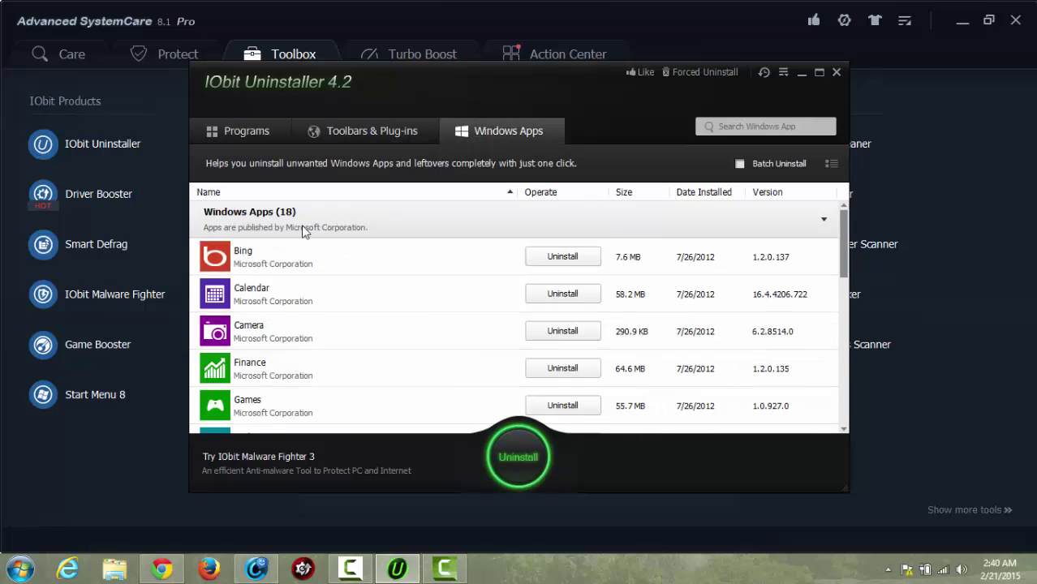
{"action": "scroll", "coordinate": [300, 312], "scroll_direction": "down", "scroll_amount": 5}
{"action": "scroll", "coordinate": [304, 317], "scroll_direction": "up", "scroll_amount": 5}
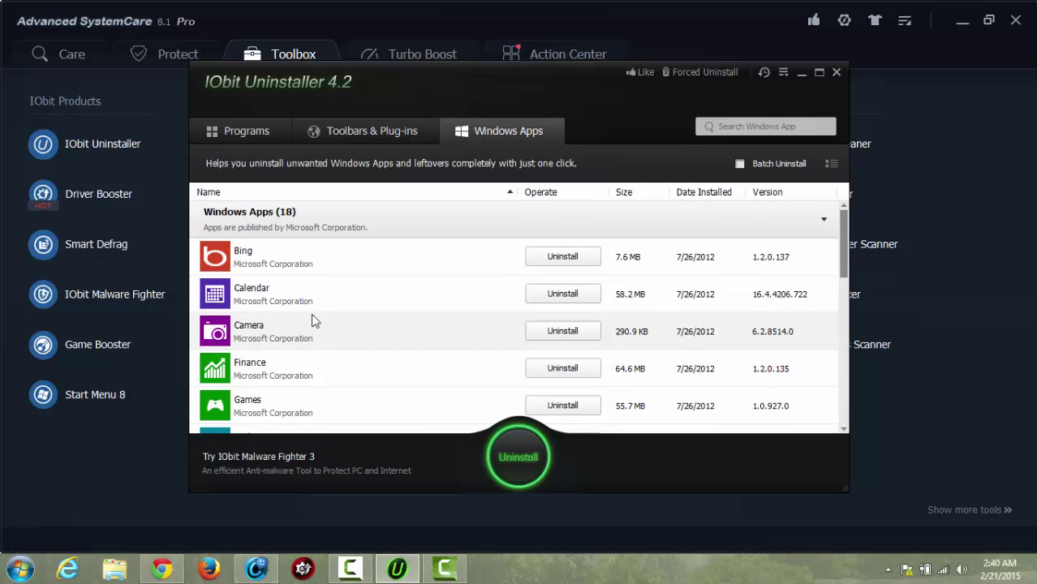
{"action": "scroll", "coordinate": [311, 313], "scroll_direction": "down", "scroll_amount": 5}
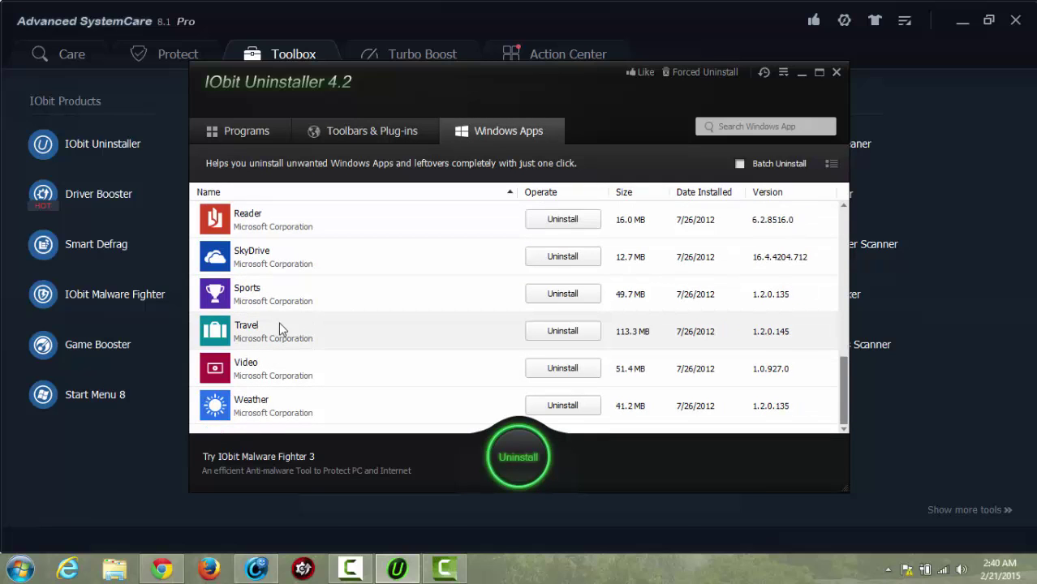
{"action": "scroll", "coordinate": [279, 324], "scroll_direction": "up", "scroll_amount": 5}
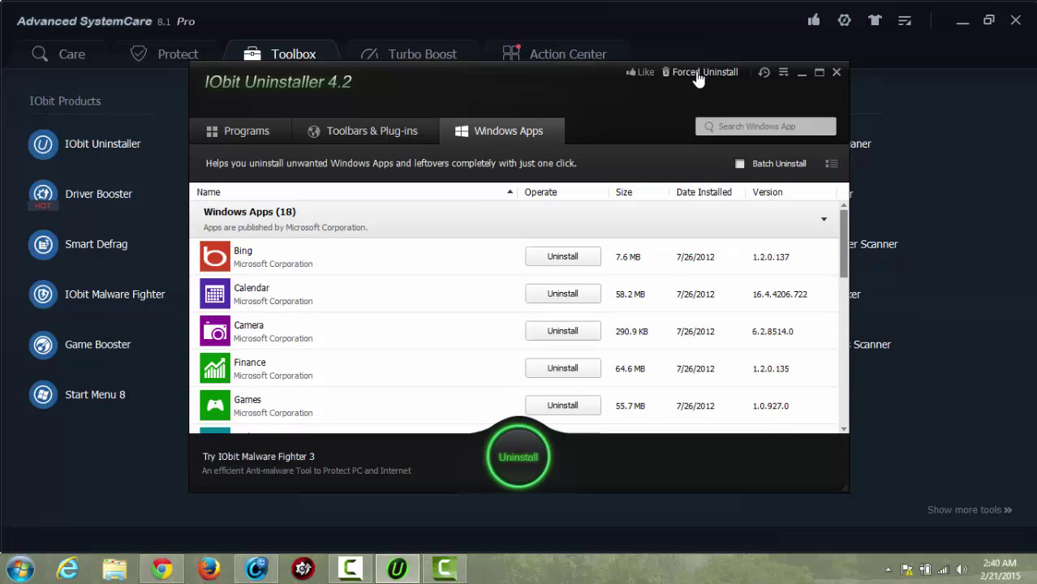
{"action": "left_click", "coordinate": [800, 73]}
- Flip through Action Center, Turbo Boost and Toolbox, restore and re-maximize the window, then open Care
{"action": "left_click", "coordinate": [532, 62]}
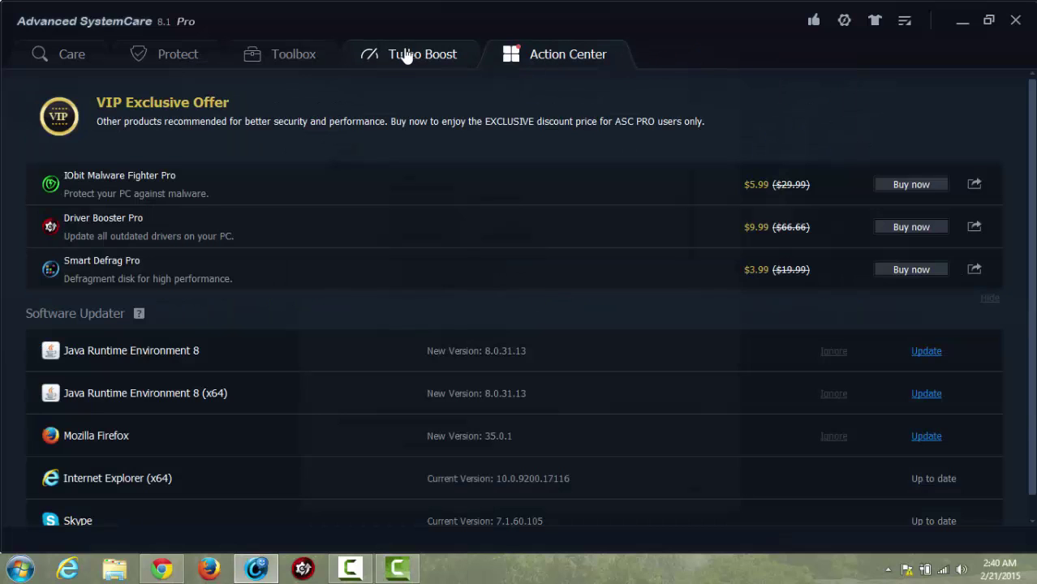
{"action": "left_click", "coordinate": [406, 55]}
{"action": "left_click", "coordinate": [308, 56]}
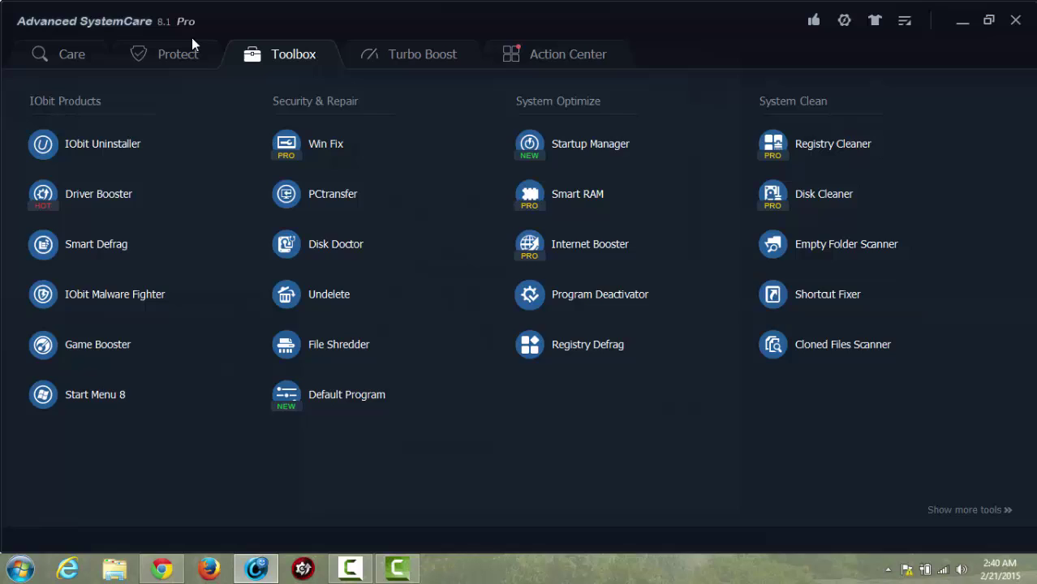
{"action": "double_click", "coordinate": [193, 37]}
{"action": "double_click", "coordinate": [239, 32]}
{"action": "mouse_move", "coordinate": [102, 209]}
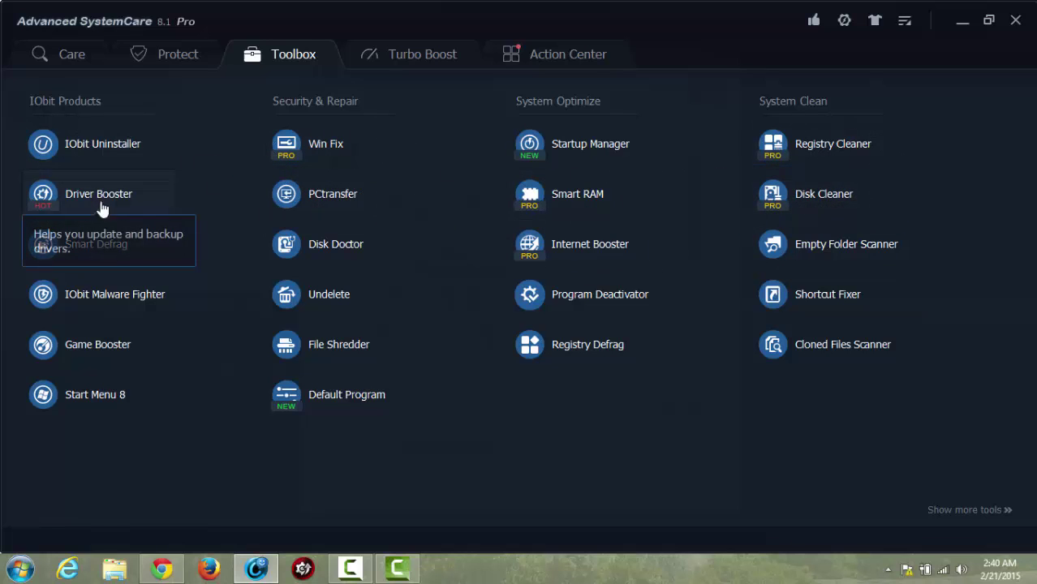
{"action": "left_click", "coordinate": [82, 57]}
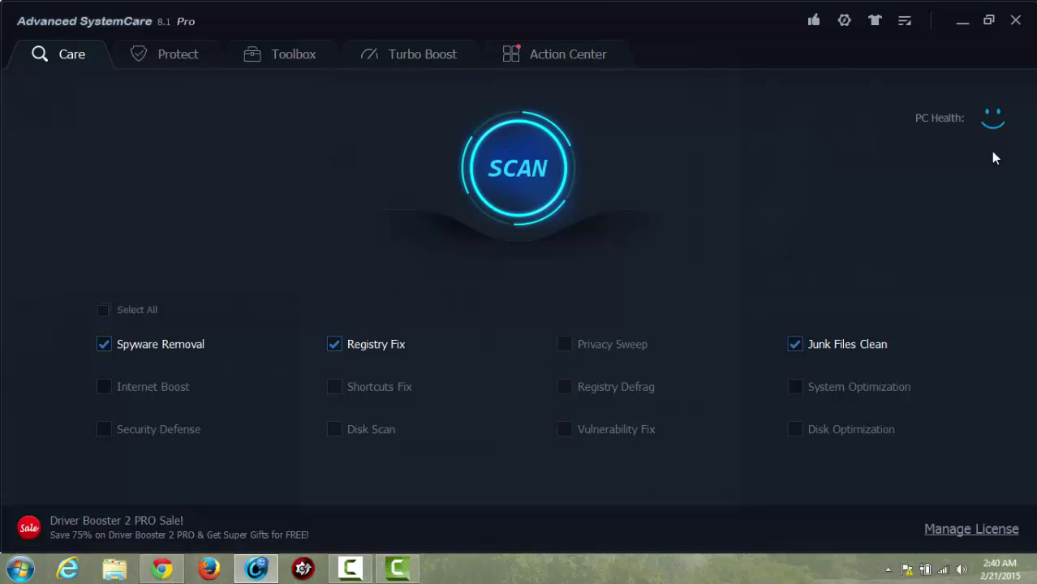
{"action": "mouse_move", "coordinate": [995, 117]}
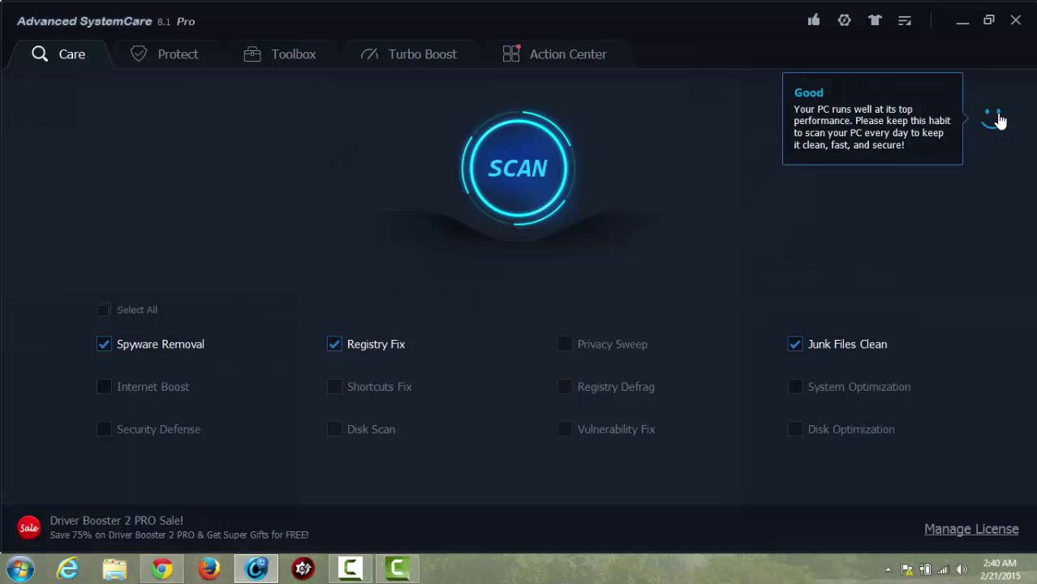